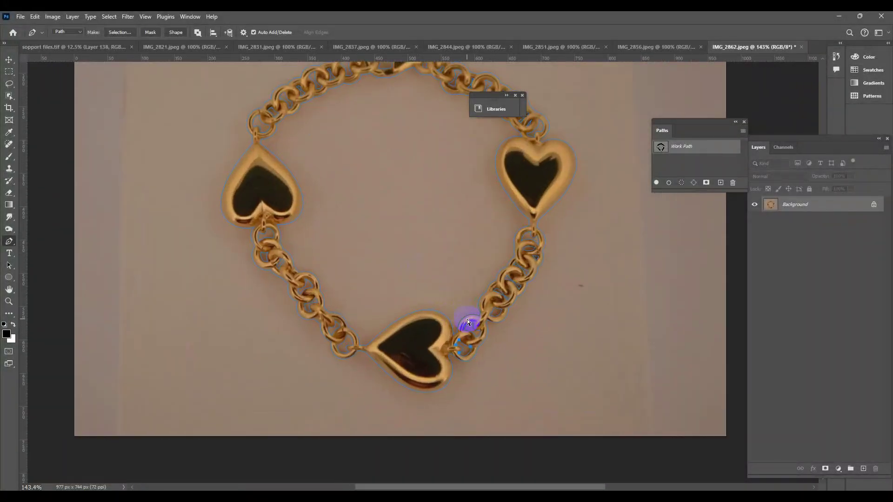
# - Load the bracelet work path as a selection feathered by 0.05 pixels
pyautogui.press('Return')
pyautogui.keyDown('ctrl'); pyautogui.click(660, 147); pyautogui.keyUp('ctrl')
pyautogui.hotkey('shift', 'F6')
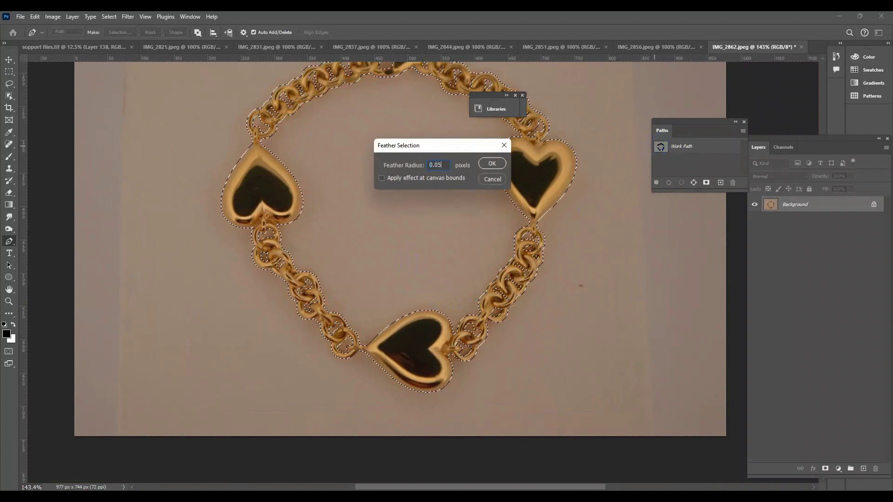
pyautogui.press('Return')
# - Copy the bracelet to a new layer, fill the lower layer white, and save as IMG_2862.psd
pyautogui.hotkey('ctrl', 'j')
pyautogui.hotkey('ctrl', 'j')
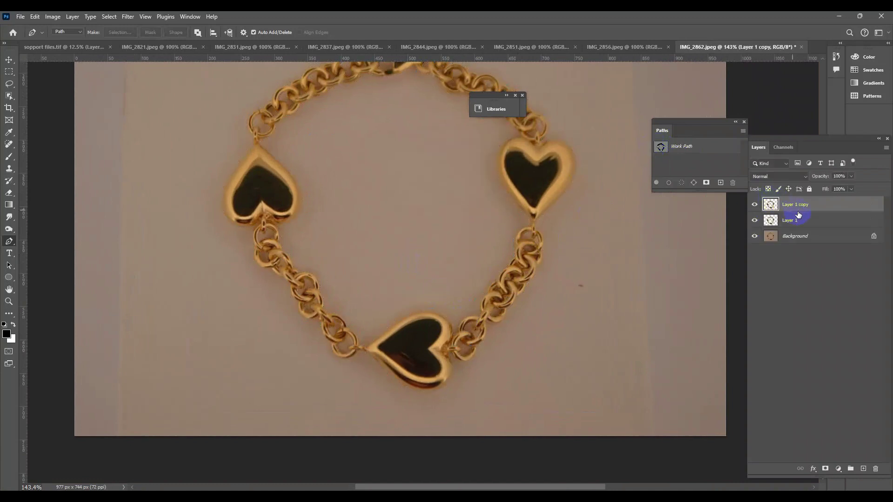
pyautogui.click(794, 219)
pyautogui.hotkey('ctrl', 'BackSpace')
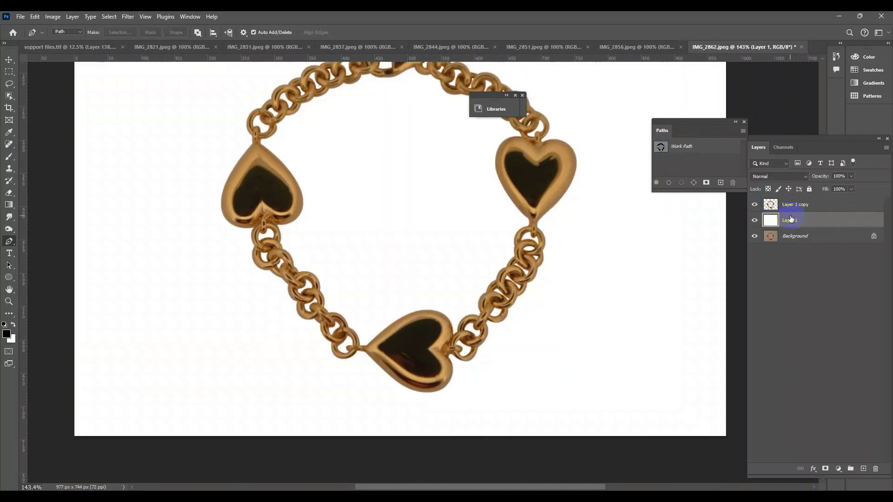
pyautogui.hotkey('ctrl', 's')
pyautogui.press('Return')
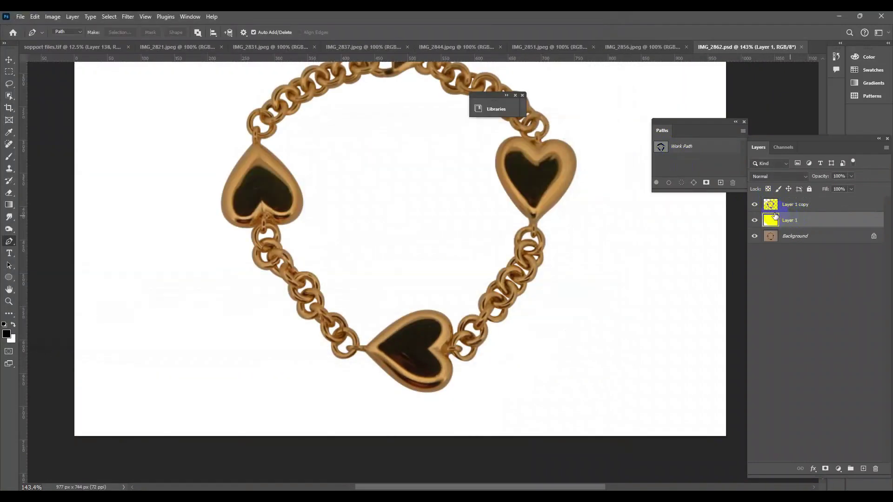
# - Crop the image to a 1:1 square, 2000 × 2000, around the bracelet
pyautogui.scroll(-5, 512, 339)
pyautogui.scroll(4, 498, 285)
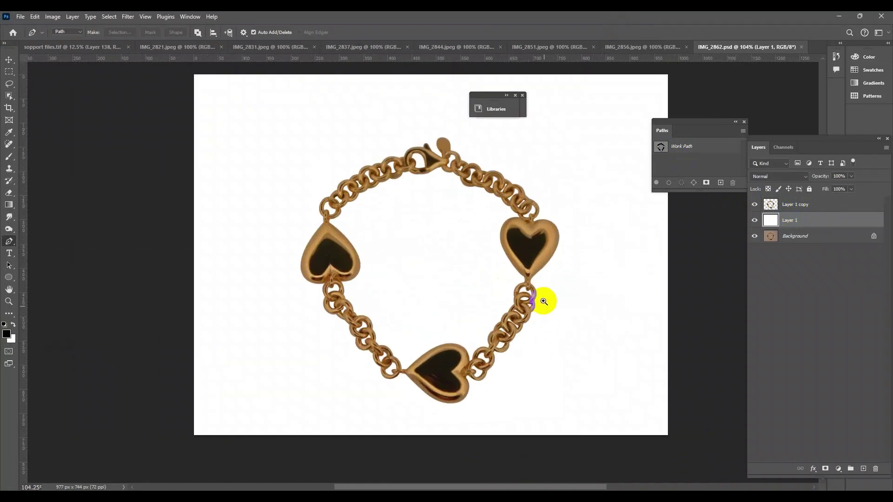
pyautogui.scroll(2, 543, 299)
pyautogui.scroll(-2, 517, 344)
pyautogui.scroll(3, 483, 319)
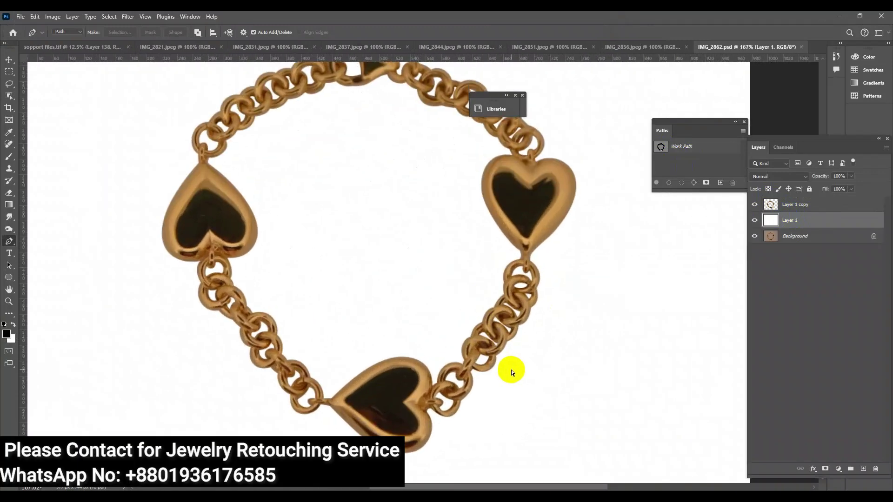
pyautogui.click(9, 108)
pyautogui.scroll(-3, 437, 239)
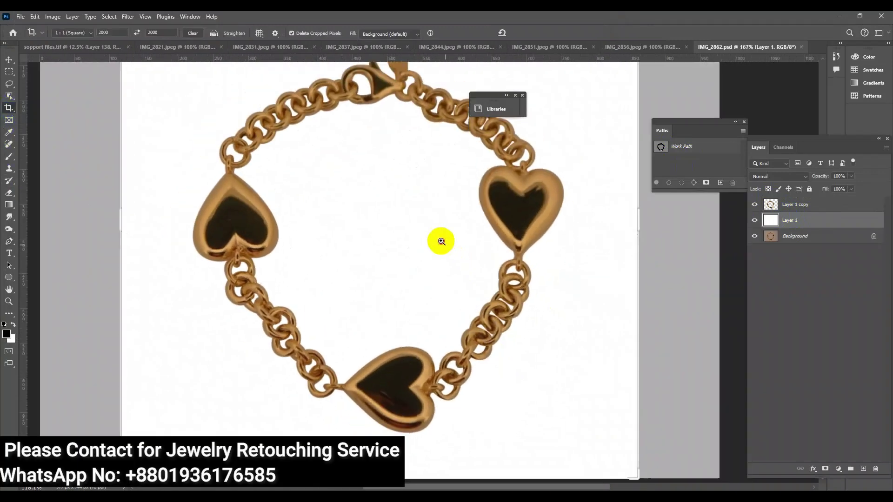
pyautogui.scroll(-2, 424, 249)
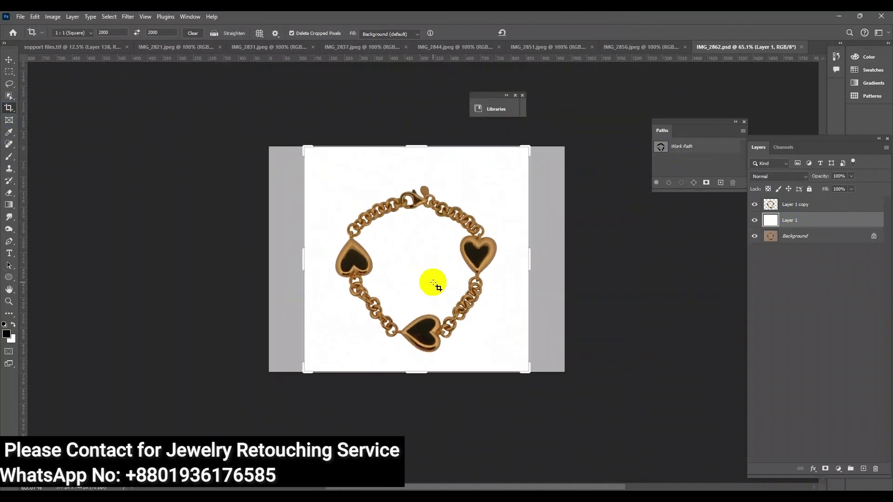
pyautogui.click(431, 283)
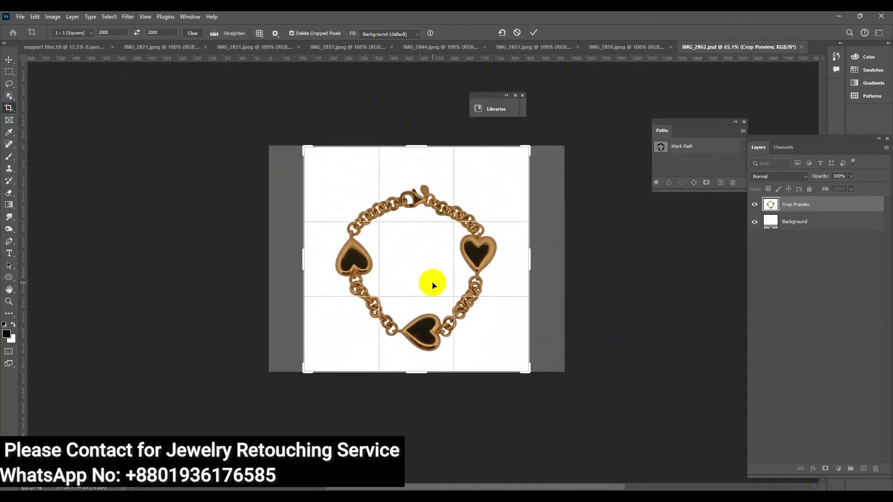
pyautogui.press('Return')
# - Trace the left heart's dark inset with a Pen path
pyautogui.moveTo(424, 292); pyautogui.dragTo(421, 347)
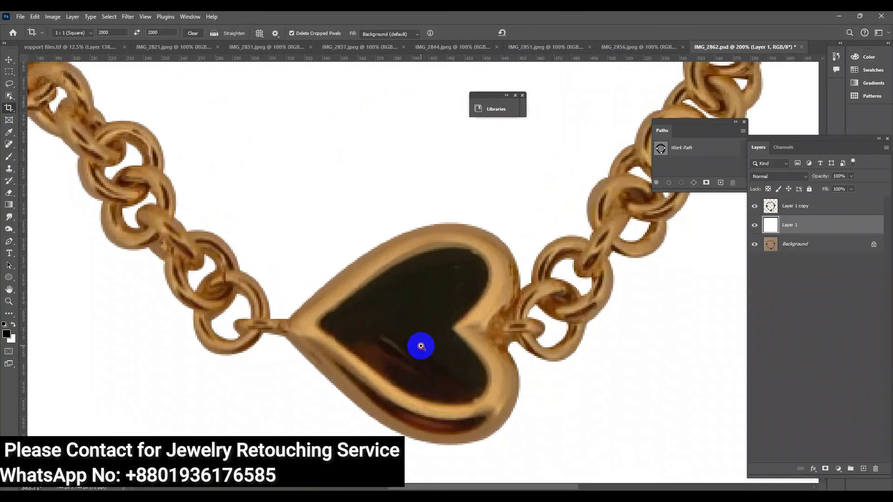
pyautogui.hotkey('ctrl', '0')
pyautogui.click(521, 136)
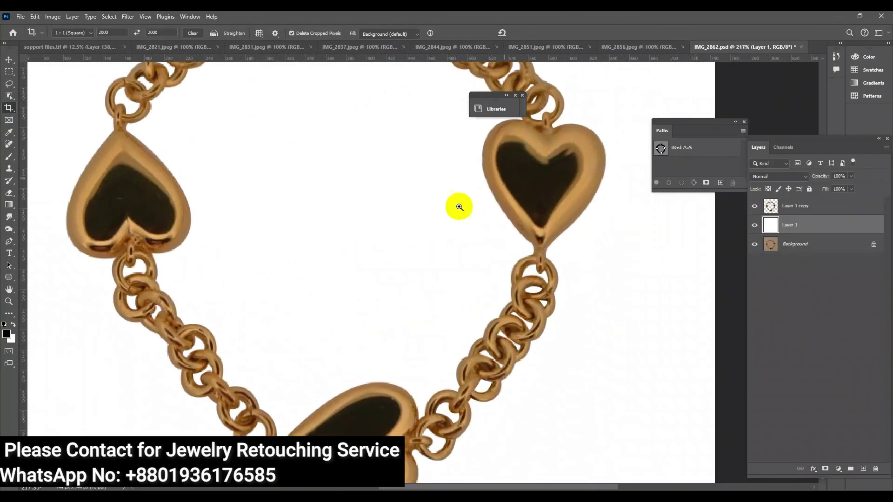
pyautogui.click(7, 242)
pyautogui.click(130, 148)
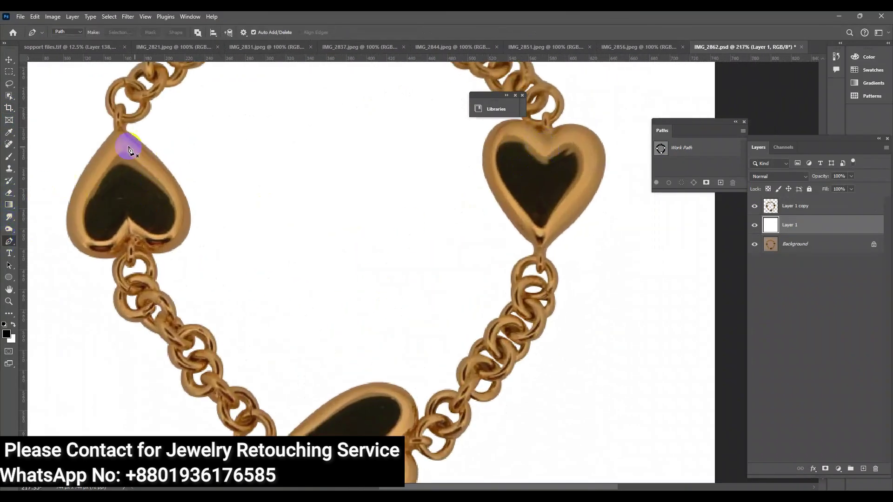
pyautogui.moveTo(122, 146); pyautogui.dragTo(180, 177)
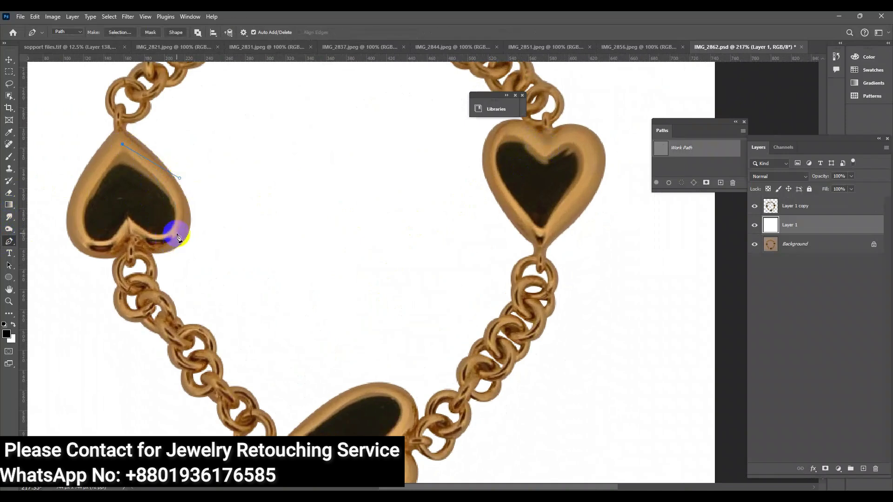
pyautogui.click(166, 243)
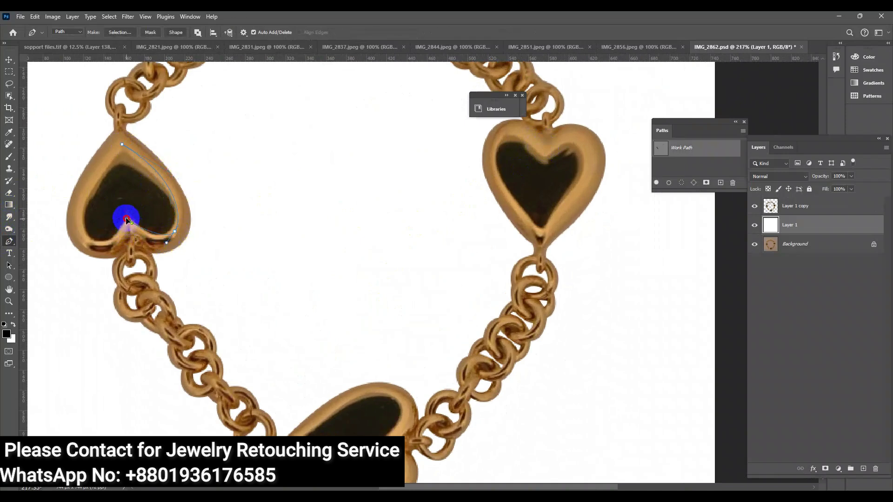
pyautogui.moveTo(120, 209); pyautogui.dragTo(116, 251)
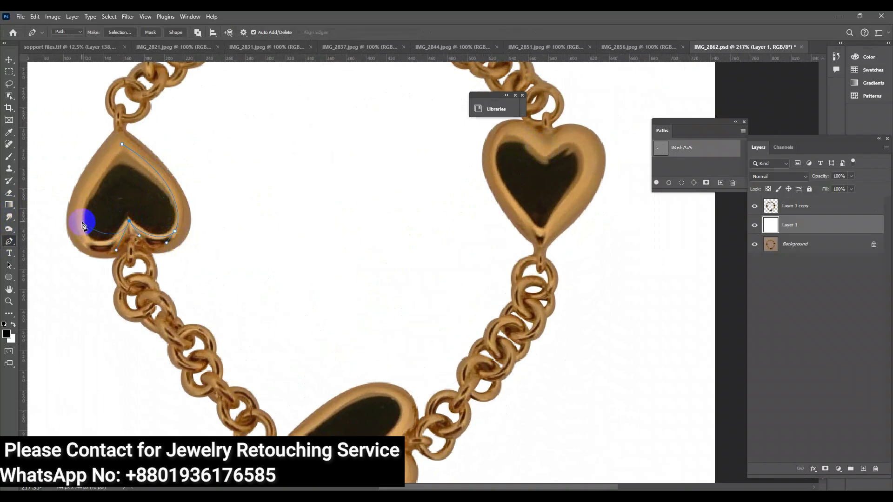
pyautogui.click(80, 198)
# - Trace the right heart's dark inset with a closed Pen path
pyautogui.click(531, 159)
pyautogui.moveTo(540, 147); pyautogui.dragTo(586, 129)
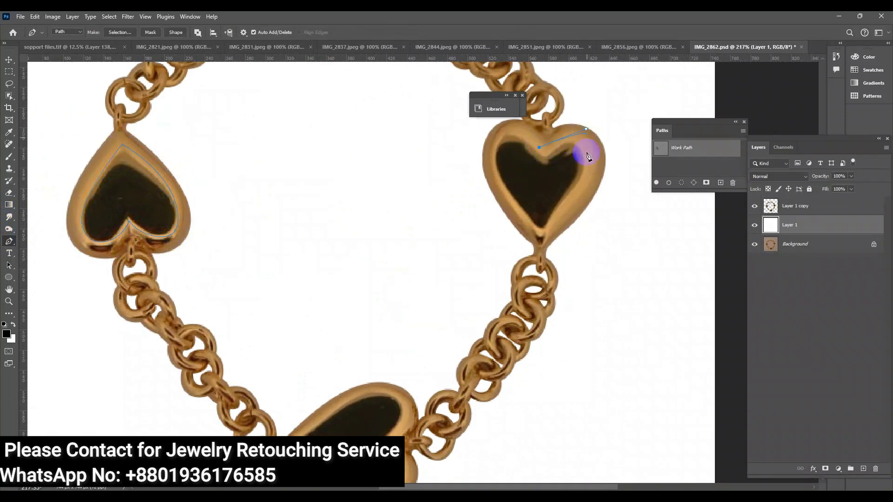
pyautogui.moveTo(582, 182); pyautogui.dragTo(573, 207)
pyautogui.click(545, 236)
pyautogui.moveTo(540, 238); pyautogui.dragTo(522, 223)
pyautogui.moveTo(490, 145); pyautogui.dragTo(586, 129)
pyautogui.press('Return')
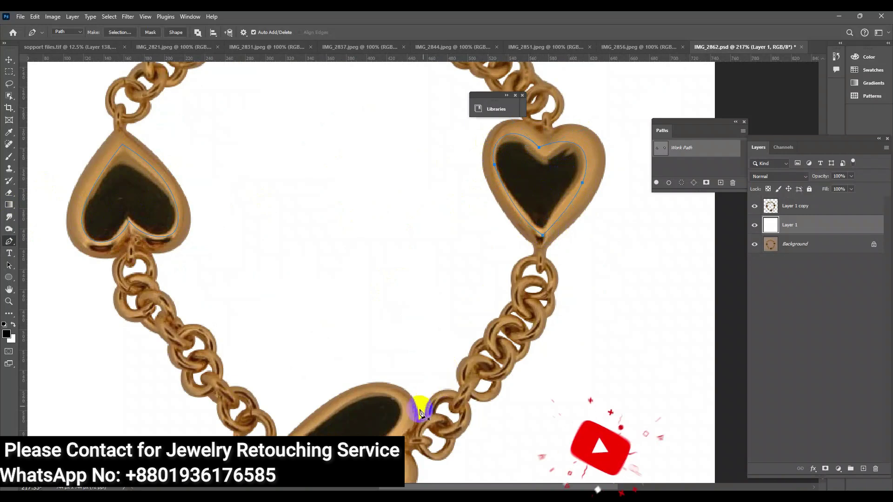
# - Trace the bottom heart's inset and convert all heart paths into a selection
pyautogui.scroll(-3, 372, 233)
pyautogui.moveTo(404, 345); pyautogui.dragTo(428, 360)
pyautogui.moveTo(400, 389); pyautogui.dragTo(370, 385)
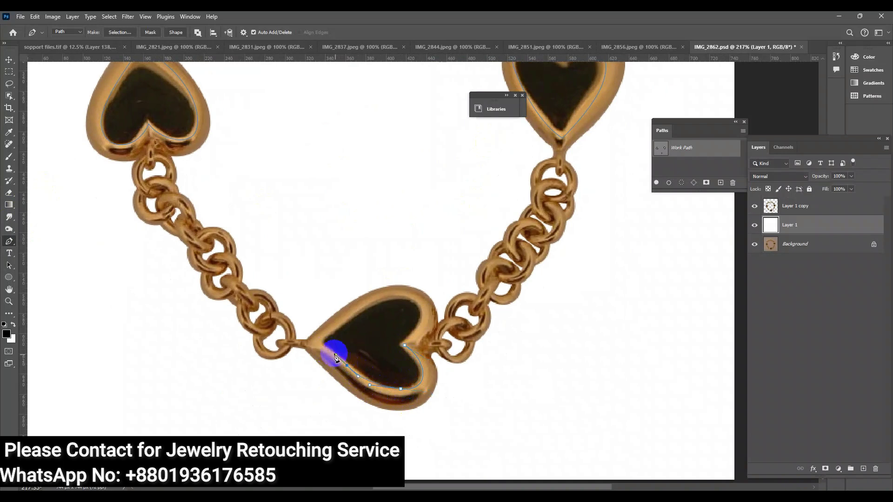
pyautogui.moveTo(319, 343); pyautogui.dragTo(336, 311)
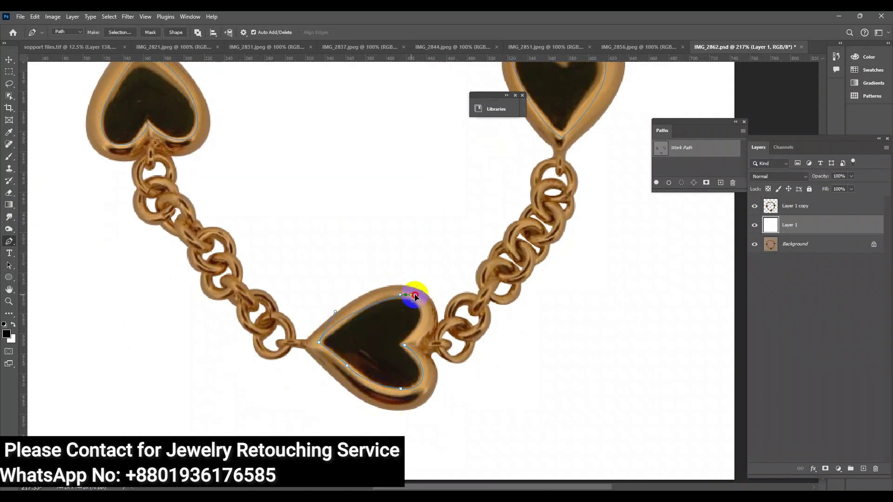
pyautogui.click(404, 346)
pyautogui.moveTo(398, 352); pyautogui.dragTo(377, 366)
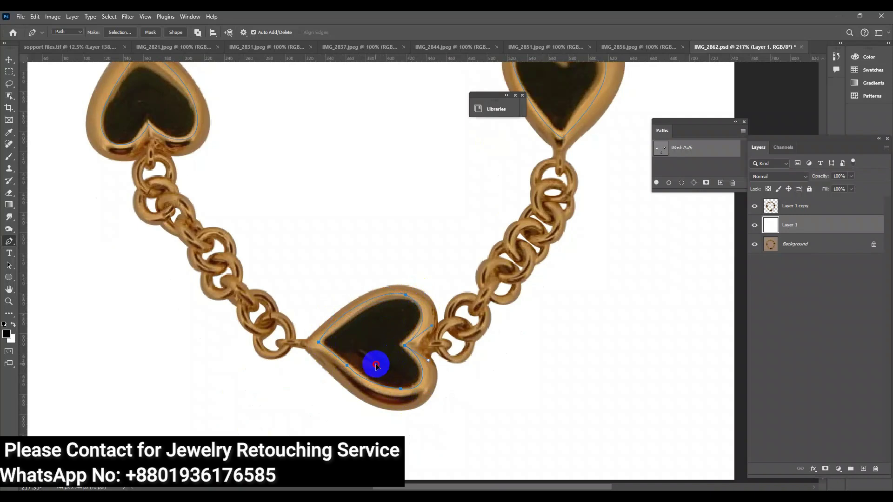
pyautogui.hotkey('ctrl', 'Return')
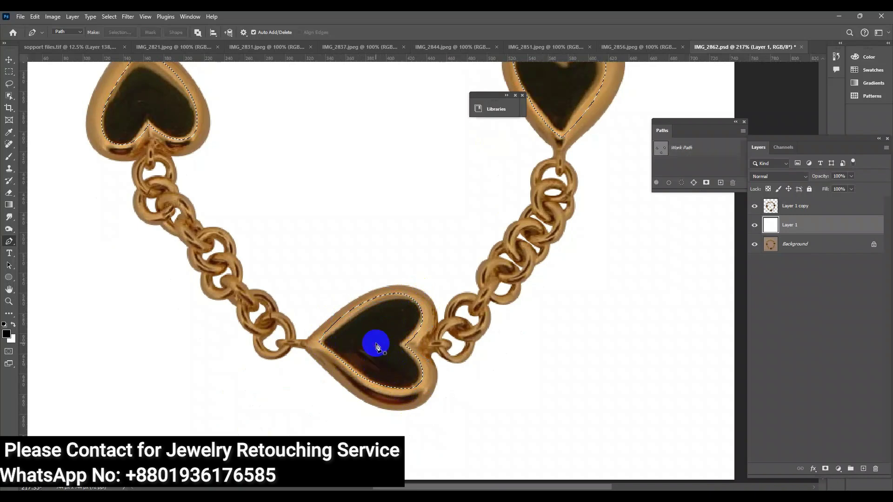
# - Paint the left, right and bottom heart insets gold on Layer 1 copy, then deselect
pyautogui.click(9, 156)
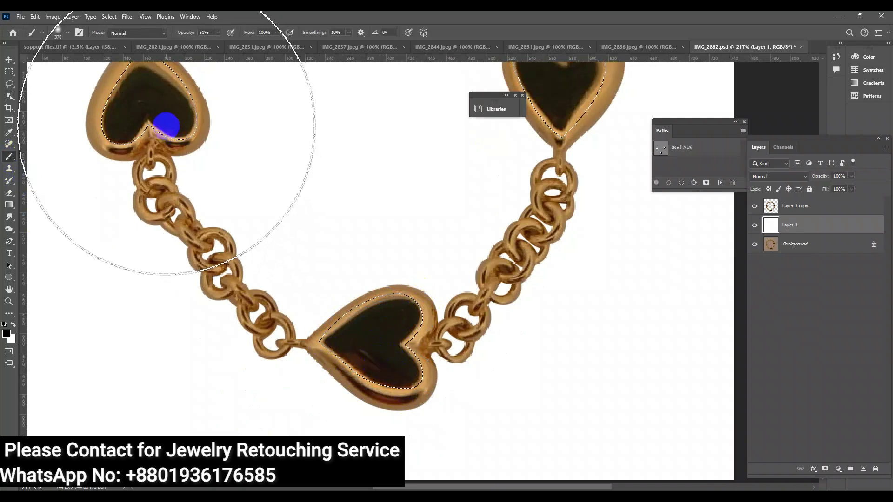
pyautogui.scroll(-3, 464, 240)
pyautogui.click(828, 207)
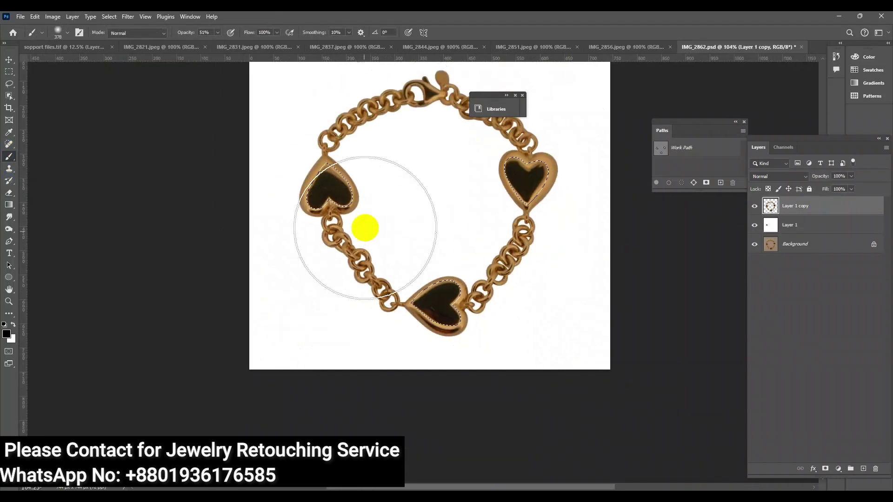
pyautogui.scroll(2, 344, 195)
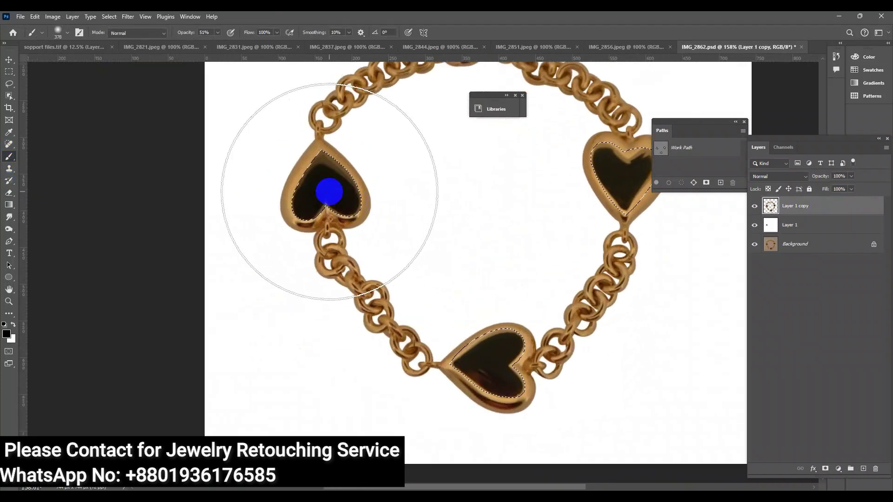
pyautogui.keyDown('alt'); pyautogui.click(299, 175); pyautogui.keyUp('alt')
pyautogui.click(329, 191)
pyautogui.moveTo(623, 181); pyautogui.dragTo(597, 193)
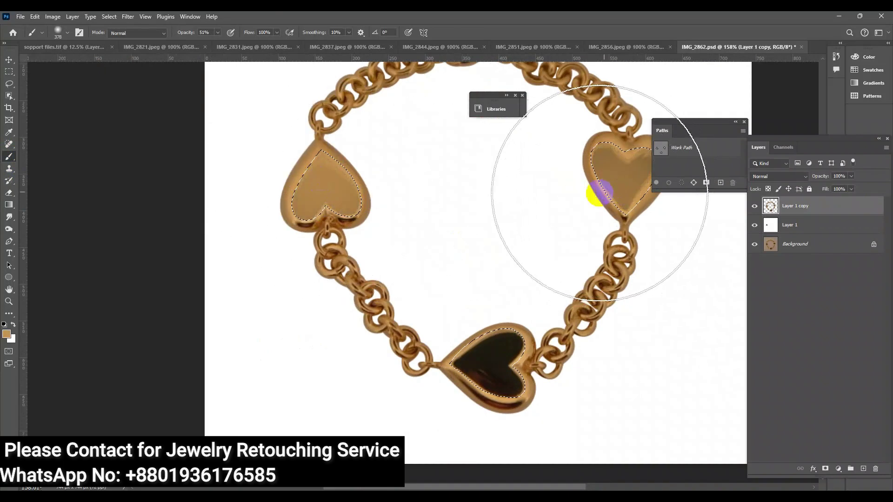
pyautogui.click(518, 316)
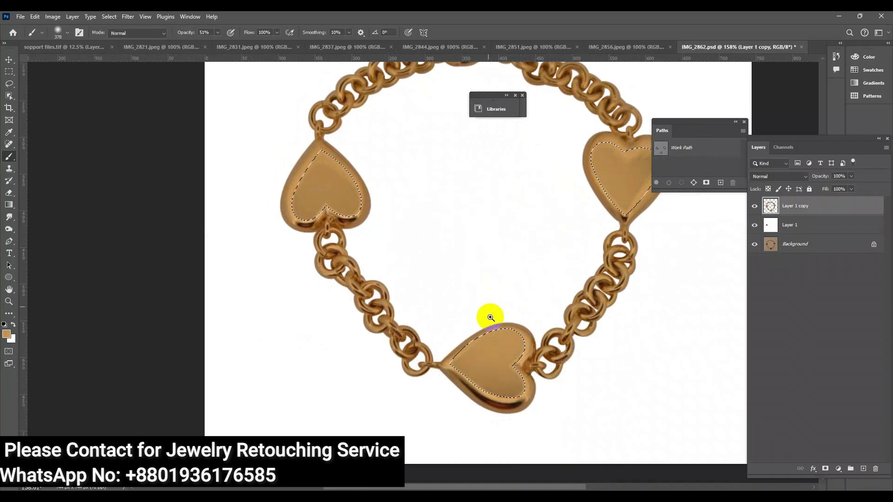
pyautogui.keyDown('alt'); pyautogui.scroll(-5, 488, 279); pyautogui.keyUp('alt')
pyautogui.hotkey('ctrl', 'd')
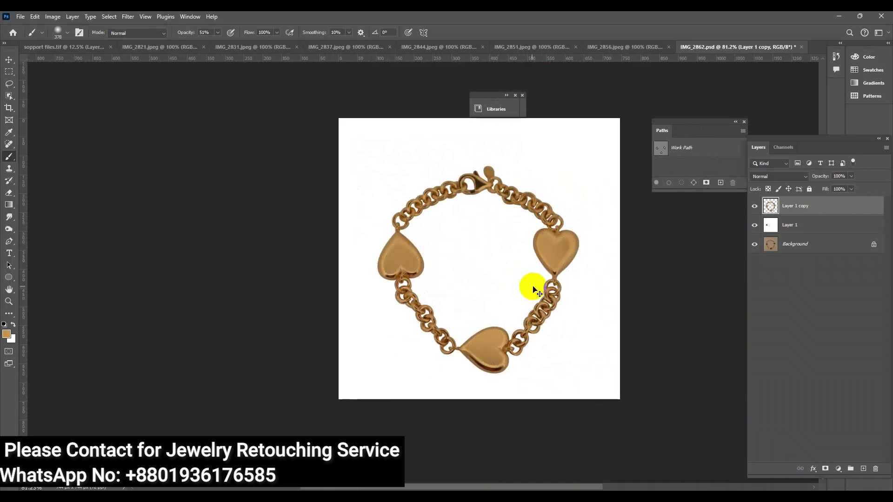
pyautogui.keyDown('ctrl'); pyautogui.click(551, 309); pyautogui.keyUp('ctrl')
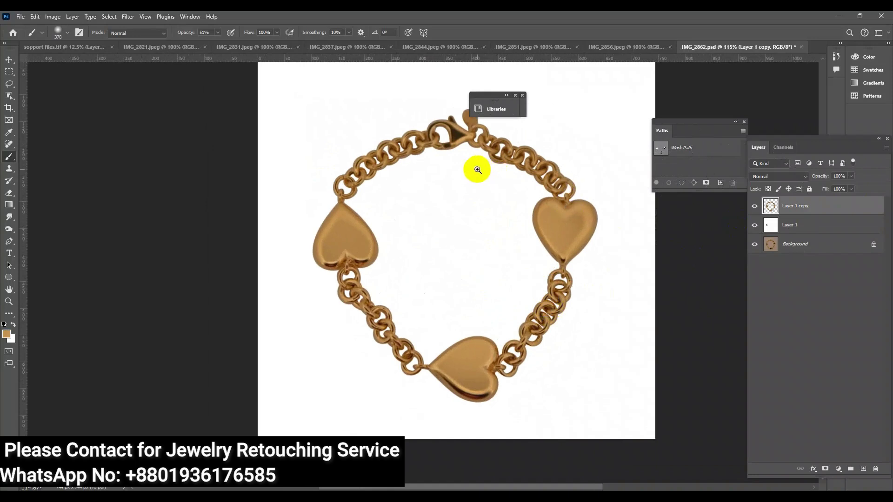
# - Trace the clasp's dark inner gap with a Pen path and make it a selection
pyautogui.keyDown('alt'); pyautogui.scroll(5, 479, 140); pyautogui.keyUp('alt')
pyautogui.click(9, 241)
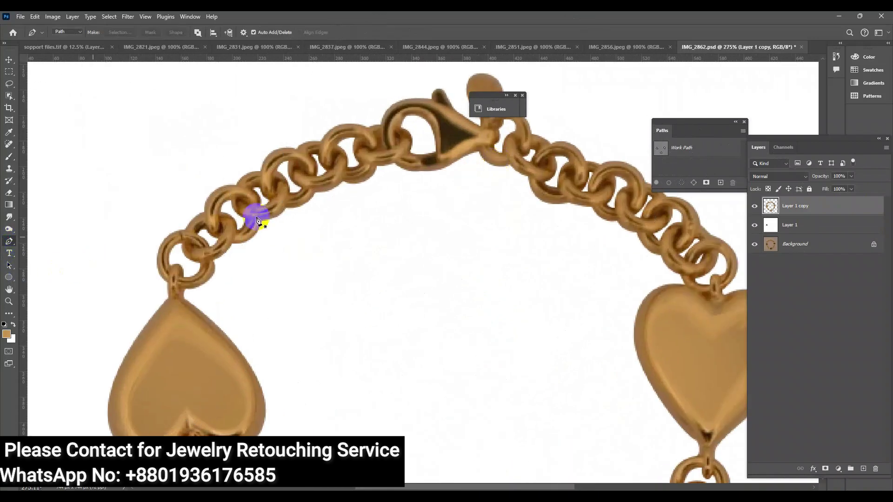
pyautogui.click(478, 136)
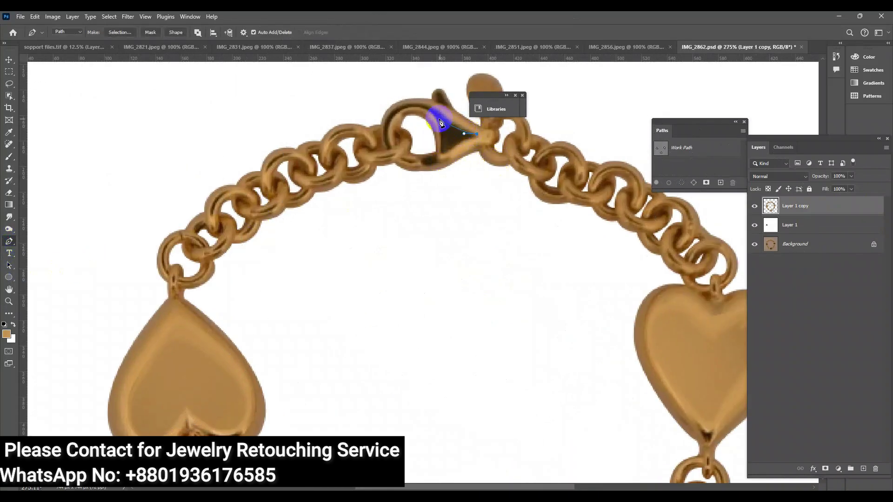
pyautogui.click(425, 102)
pyautogui.moveTo(381, 119); pyautogui.dragTo(388, 144)
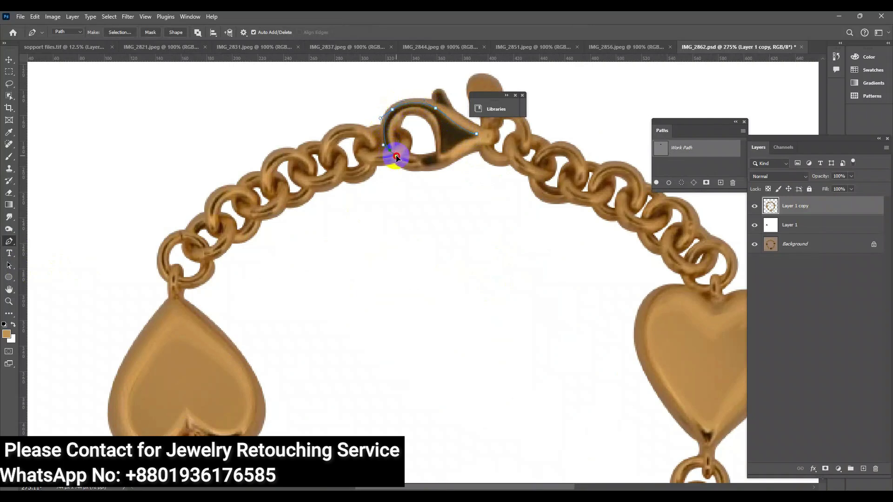
pyautogui.moveTo(393, 152)
pyautogui.mouseDown()
pyautogui.moveTo(410, 112)
pyautogui.moveTo(441, 134)
pyautogui.moveTo(441, 157)
pyautogui.mouseUp()
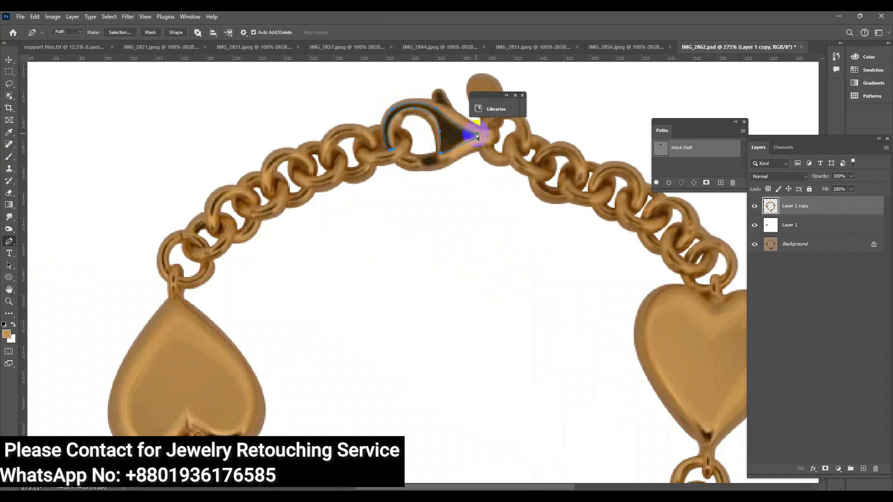
pyautogui.hotkey('ctrl', 'Return')
# - Paint the clasp selection gold, deselect, and zoom back out
pyautogui.press('b')
pyautogui.click(424, 155)
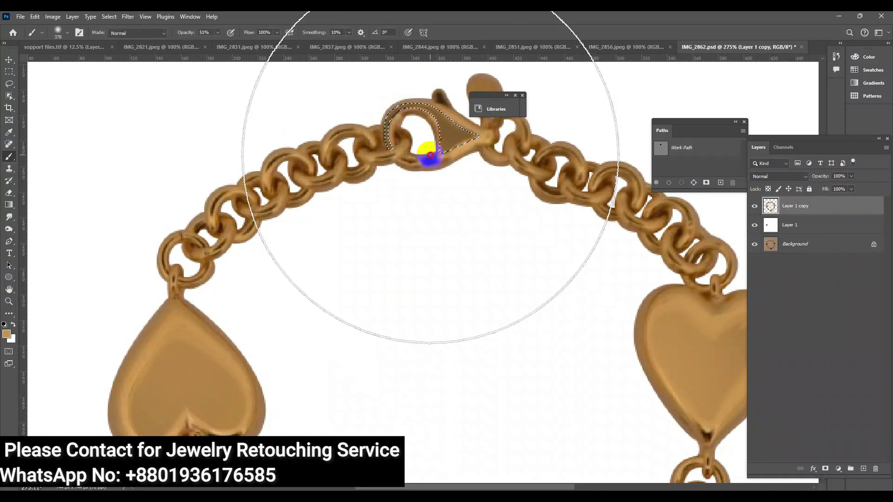
pyautogui.hotkey('ctrl', 'd')
pyautogui.scroll(-5, 438, 234)
pyautogui.scroll(2, 498, 299)
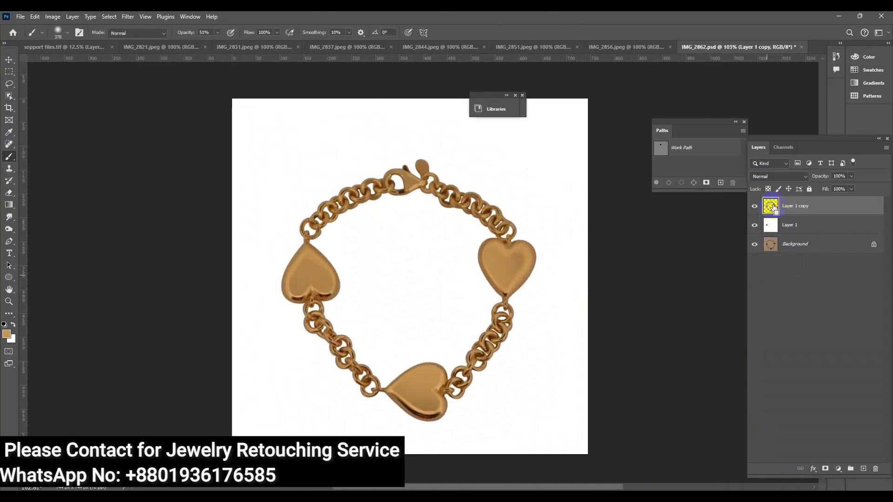
# - Apply Camera Raw with Exposure +0.45, Whites +26, Shadows and Blacks +100, Clarity +25
pyautogui.hotkey('ctrl', 'shift', 'a')
pyautogui.scroll(-5, 748, 375)
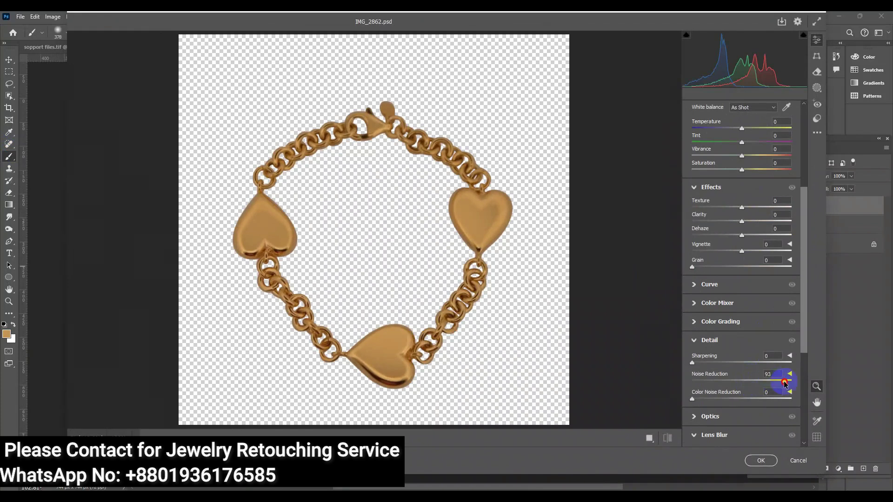
pyautogui.scroll(3, 749, 361)
pyautogui.scroll(2, 743, 292)
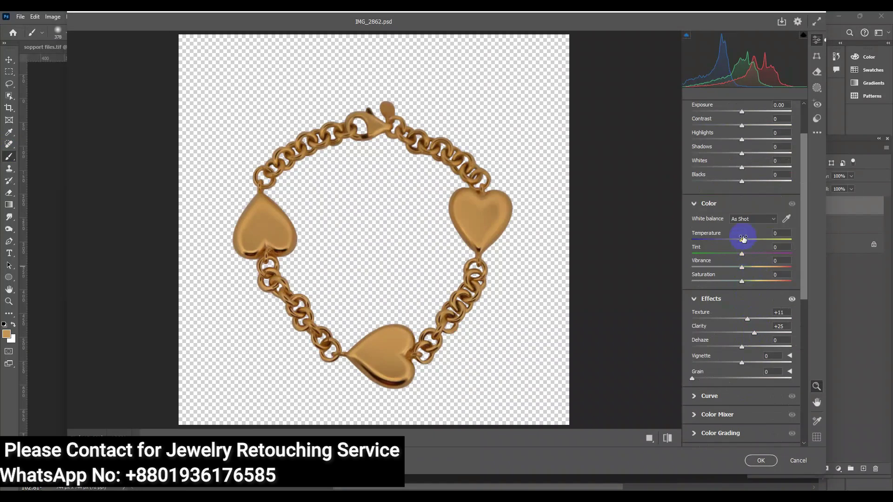
pyautogui.scroll(2, 743, 238)
pyautogui.moveTo(744, 236); pyautogui.dragTo(822, 256)
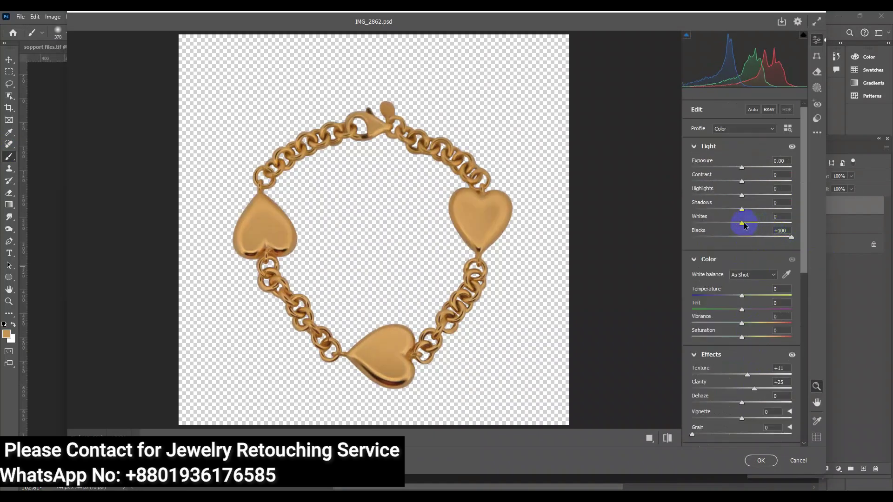
pyautogui.moveTo(754, 224); pyautogui.dragTo(807, 221)
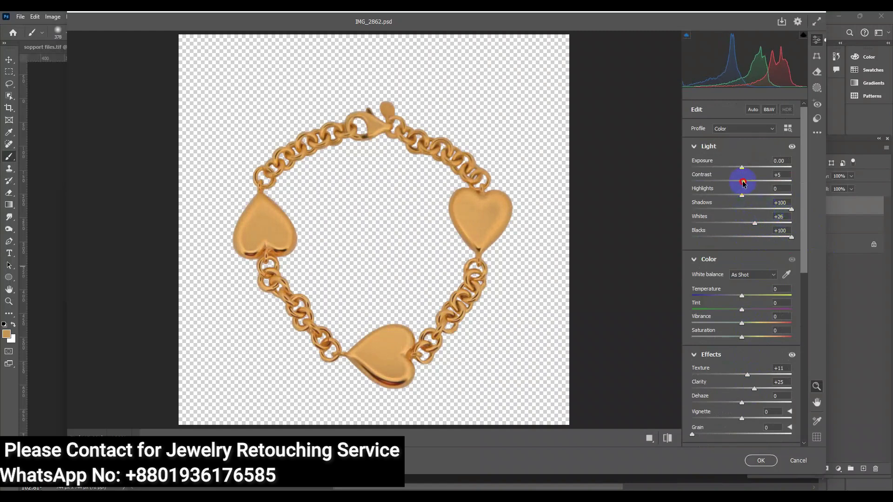
pyautogui.moveTo(743, 171); pyautogui.dragTo(747, 173)
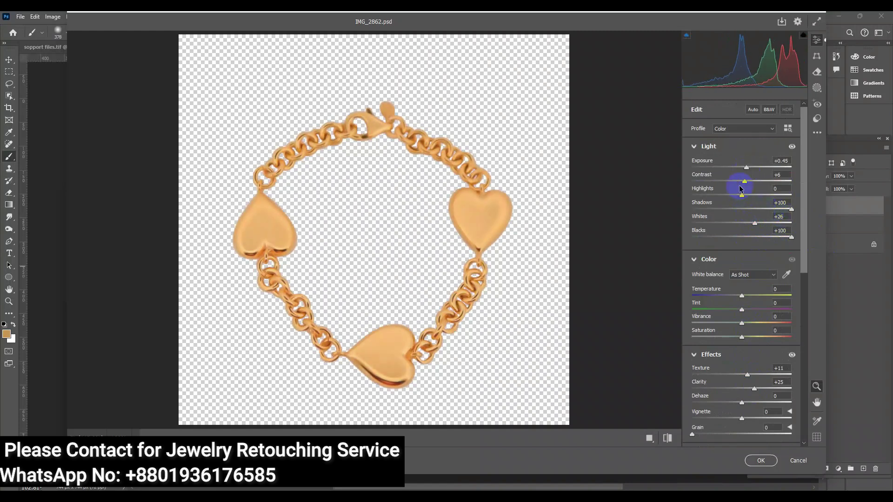
pyautogui.click(774, 460)
pyautogui.moveTo(454, 281)
pyautogui.mouseDown()
pyautogui.moveTo(520, 304)
pyautogui.moveTo(515, 263)
pyautogui.mouseUp()
# - Pen-trace the right heart's bail and convert the path into a selection
pyautogui.moveTo(594, 251); pyautogui.dragTo(637, 279)
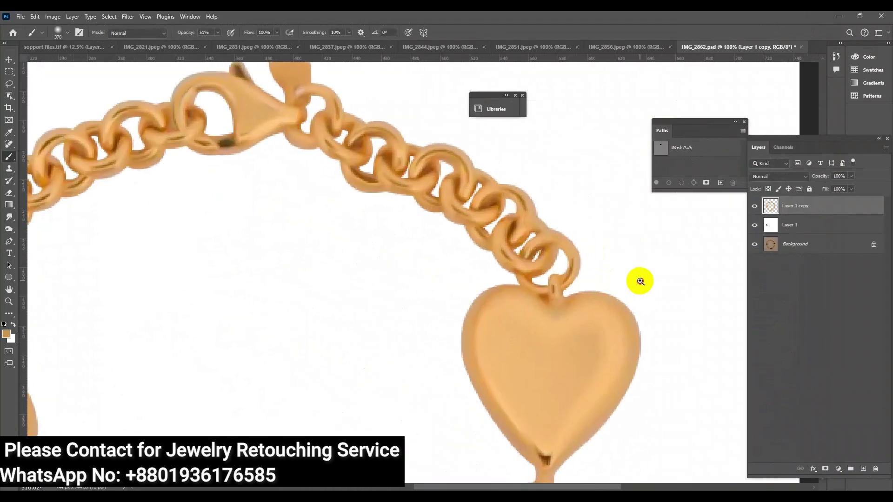
pyautogui.click(10, 247)
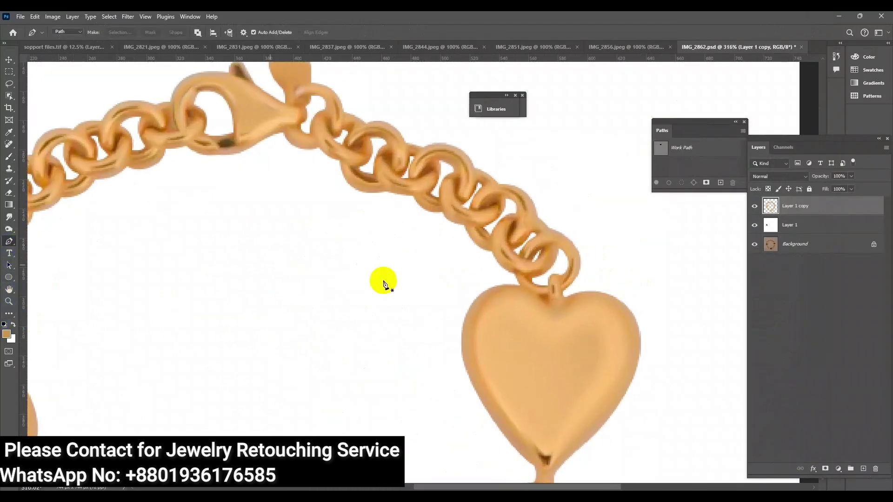
pyautogui.moveTo(505, 294); pyautogui.dragTo(561, 305)
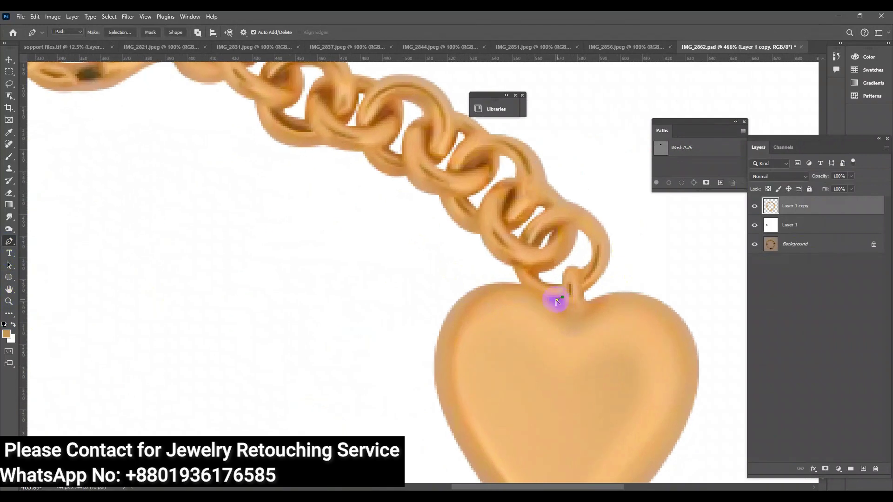
pyautogui.click(556, 301)
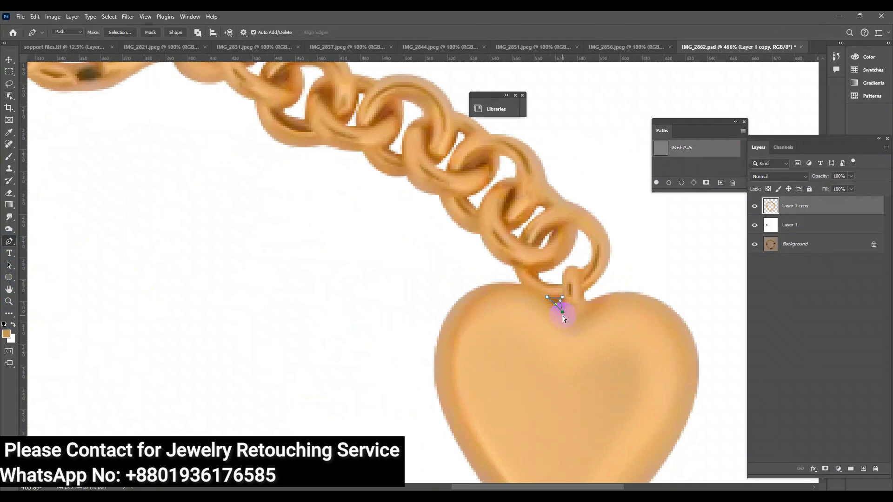
pyautogui.moveTo(563, 318); pyautogui.dragTo(563, 311)
pyautogui.hotkey('ctrl', 'Return')
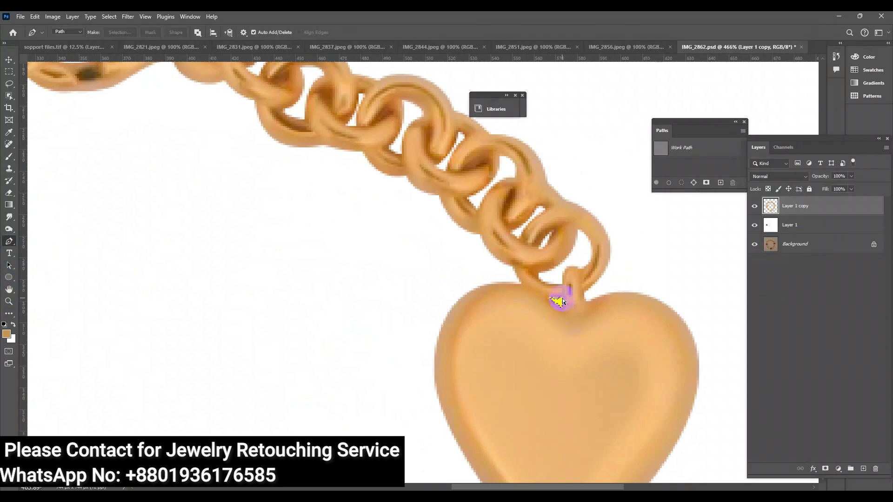
pyautogui.moveTo(560, 302)
pyautogui.mouseDown()
pyautogui.moveTo(430, 354)
pyautogui.moveTo(488, 299)
pyautogui.moveTo(568, 425)
pyautogui.moveTo(598, 434)
pyautogui.moveTo(499, 353)
pyautogui.moveTo(528, 324)
pyautogui.moveTo(592, 342)
pyautogui.moveTo(534, 334)
pyautogui.moveTo(473, 238)
pyautogui.mouseUp()
# - Fill the bracelet selection on a new layer with beige sampled from sopport files.tif
pyautogui.keyDown('ctrl'); pyautogui.click(770, 206); pyautogui.keyUp('ctrl')
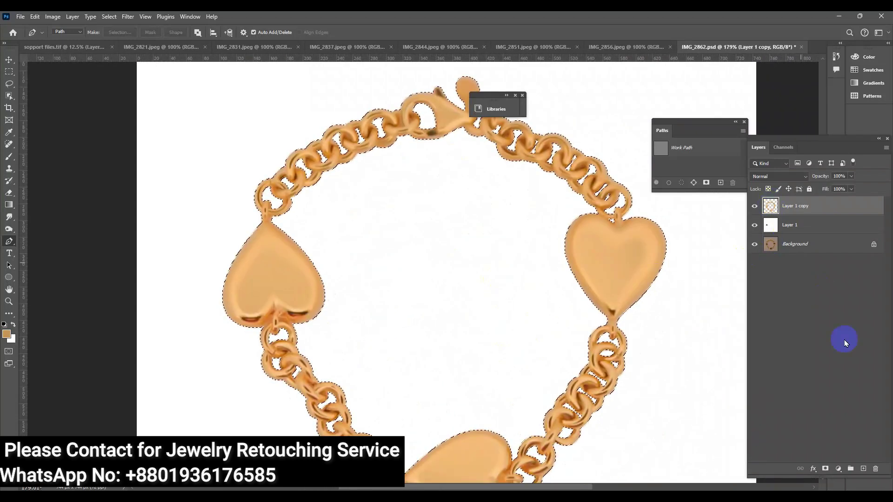
pyautogui.click(865, 468)
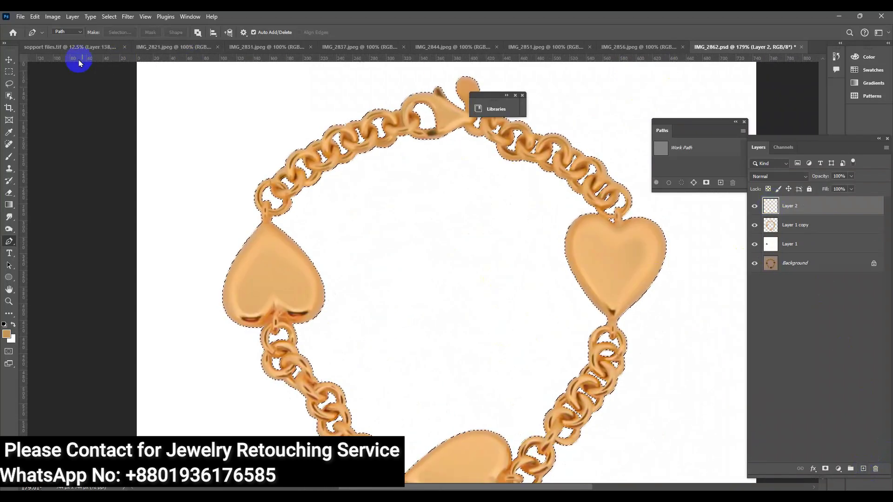
pyautogui.click(68, 48)
pyautogui.click(10, 156)
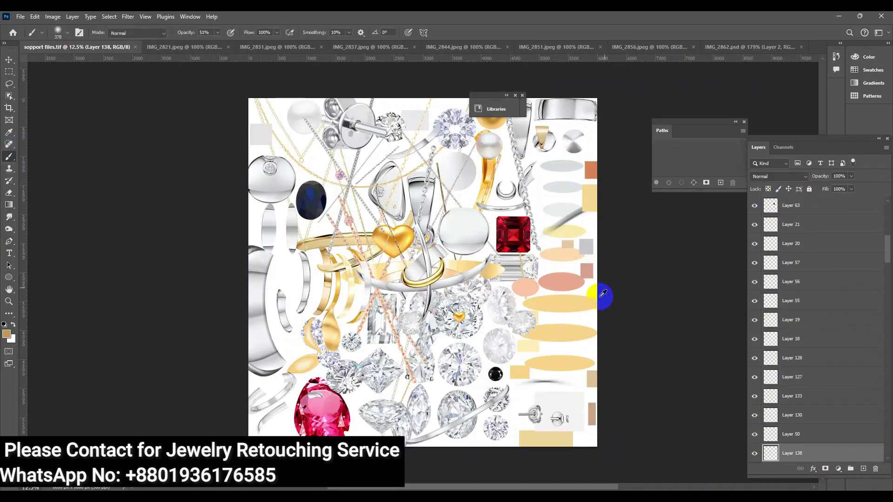
pyautogui.keyDown('alt'); pyautogui.click(570, 305); pyautogui.keyUp('alt')
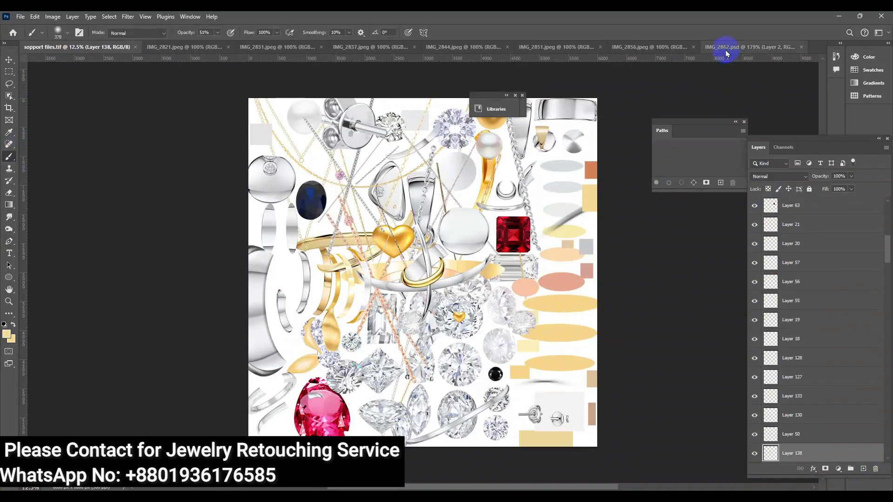
pyautogui.click(727, 47)
pyautogui.hotkey('alt', 'BackSpace')
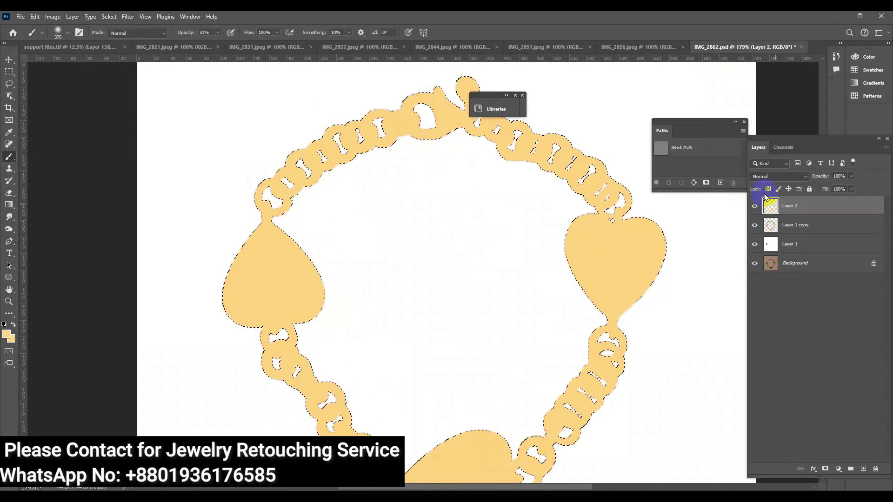
# - Set the beige fill to Color blend mode and merge it into Layer 1 copy
pyautogui.click(772, 176)
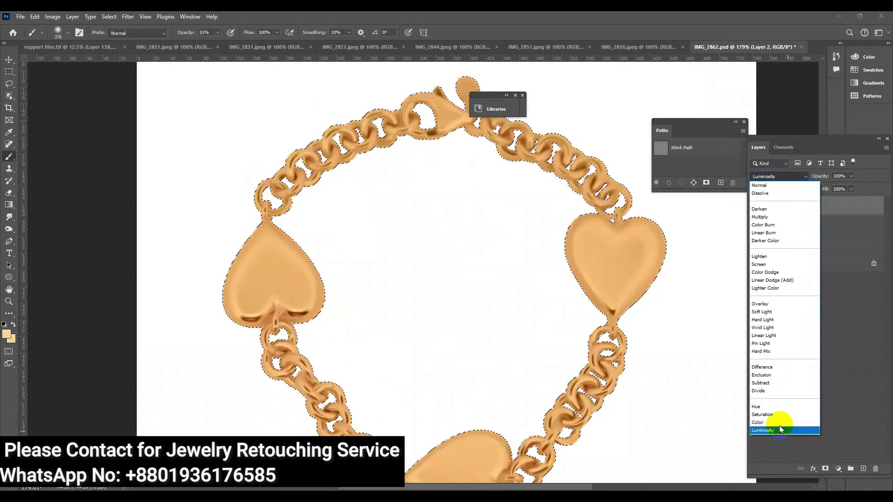
pyautogui.click(774, 422)
pyautogui.hotkey('ctrl', 'e')
pyautogui.hotkey('ctrl', '0')
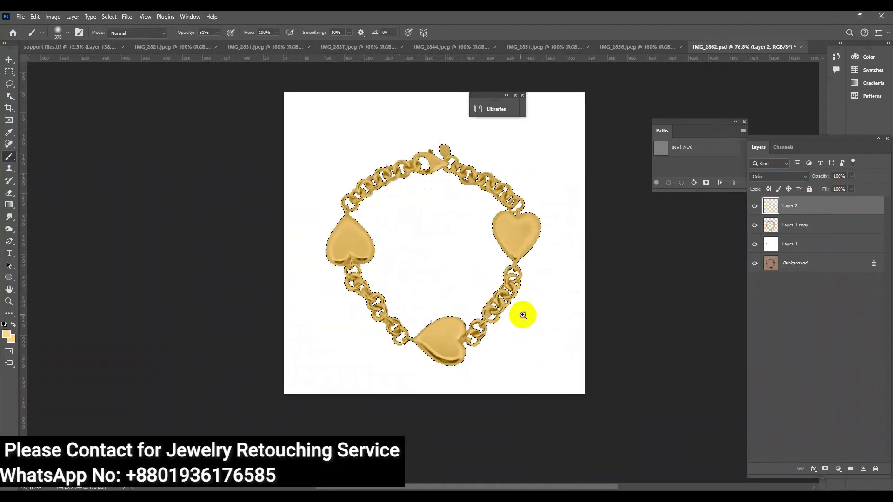
pyautogui.moveTo(471, 277); pyautogui.dragTo(495, 302)
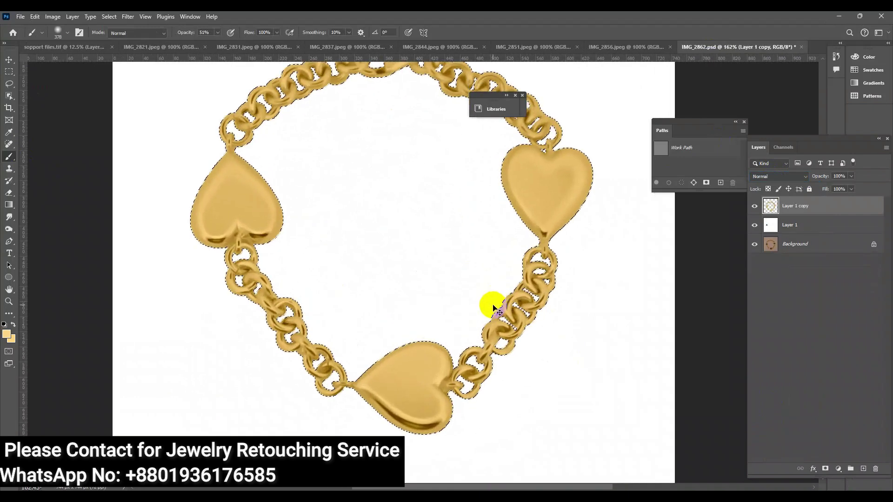
# - Apply Camera Raw: Sharpening 55, Blacks +21, Shadows +14, Contrast +4, Exposure +0.15
pyautogui.hotkey('ctrl', 'shift', 'a')
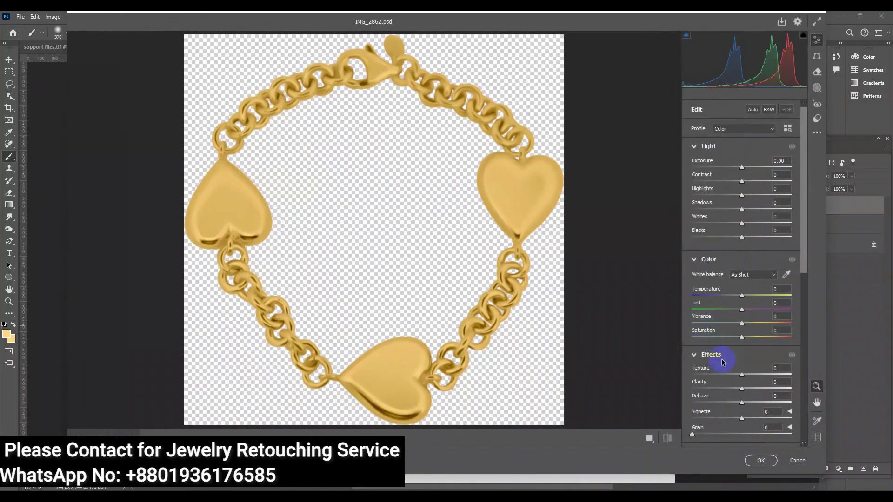
pyautogui.scroll(-5, 723, 362)
pyautogui.scroll(2, 720, 265)
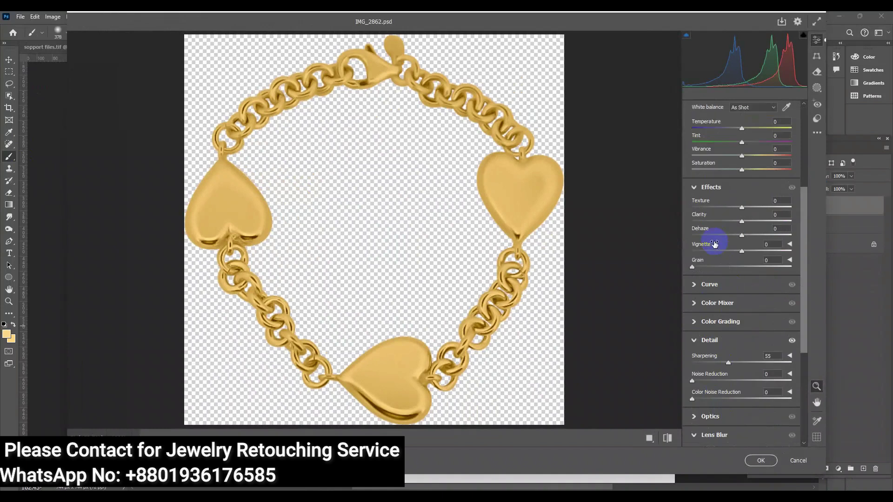
pyautogui.scroll(2, 720, 227)
pyautogui.scroll(1, 732, 216)
pyautogui.moveTo(742, 238); pyautogui.dragTo(752, 237)
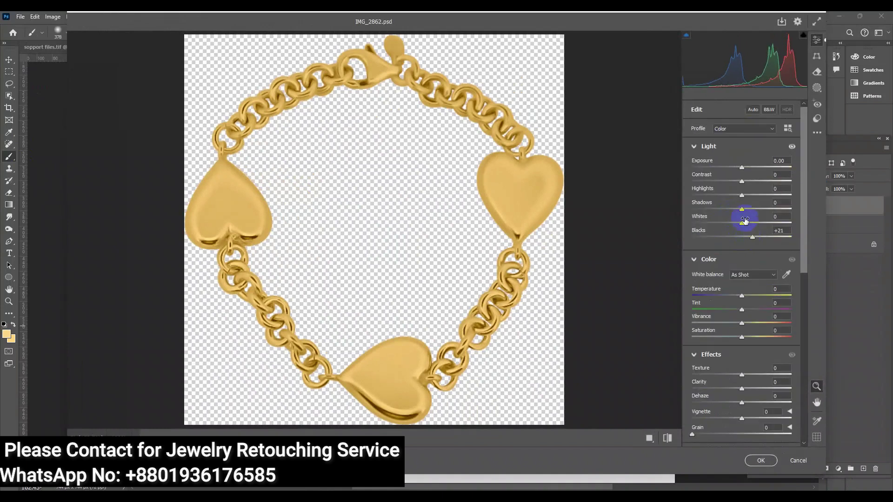
pyautogui.moveTo(742, 182); pyautogui.dragTo(744, 167)
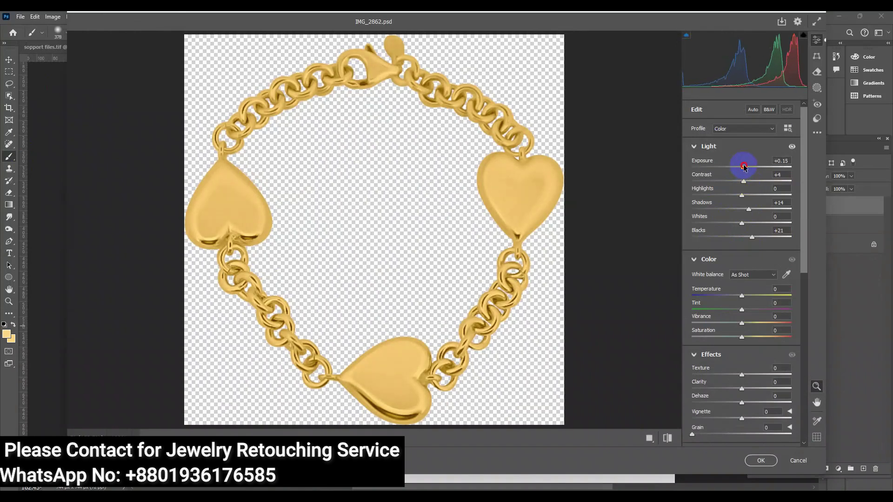
pyautogui.click(768, 459)
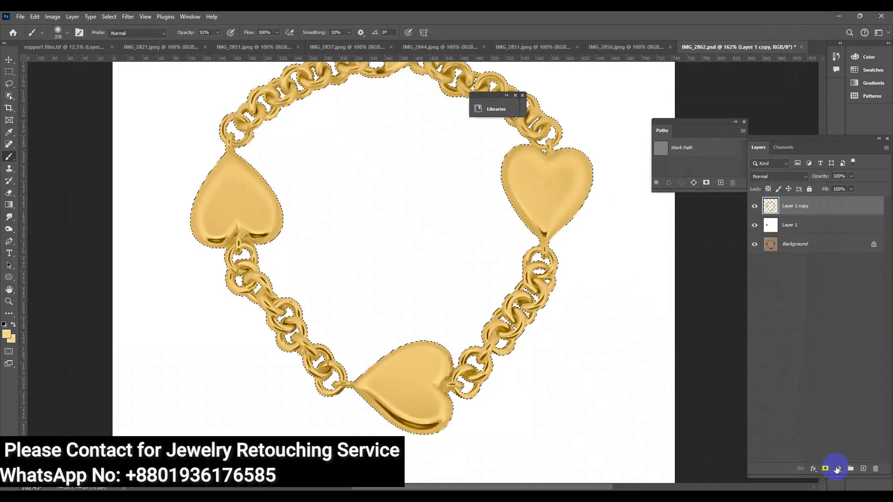
# - Add a Levels adjustment with white input at 236 to brighten the bracelet's highlights
pyautogui.click(838, 468)
pyautogui.click(842, 341)
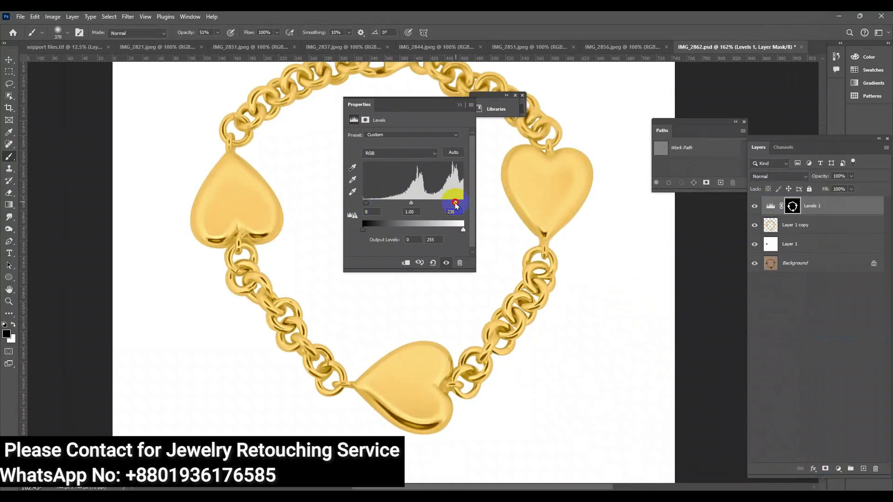
pyautogui.click(458, 108)
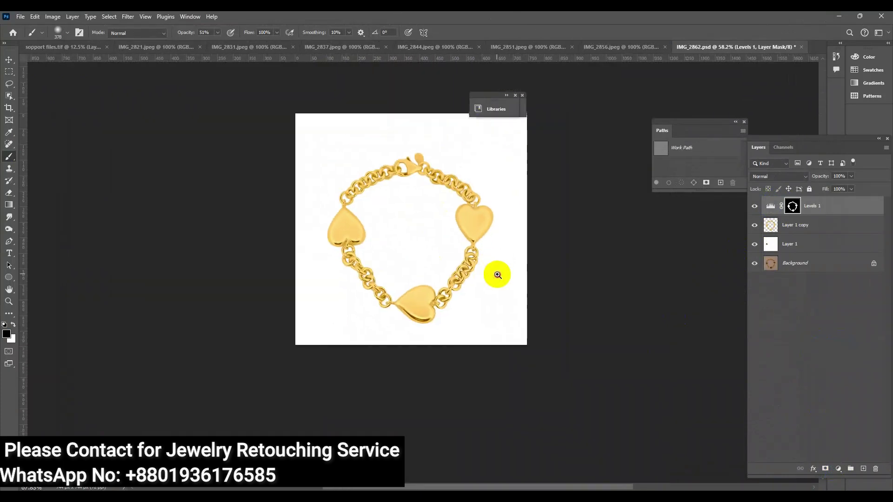
pyautogui.keyDown('ctrl'); pyautogui.click(769, 209); pyautogui.keyUp('ctrl')
# - Fill a new layer with pale yellow, set it to Color blend, and merge into Layer 1 copy
pyautogui.click(862, 469)
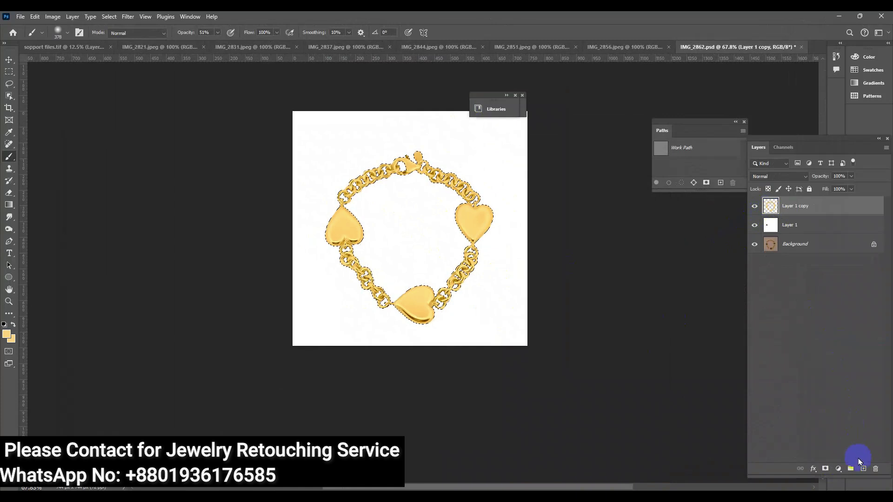
pyautogui.hotkey('alt', 'BackSpace')
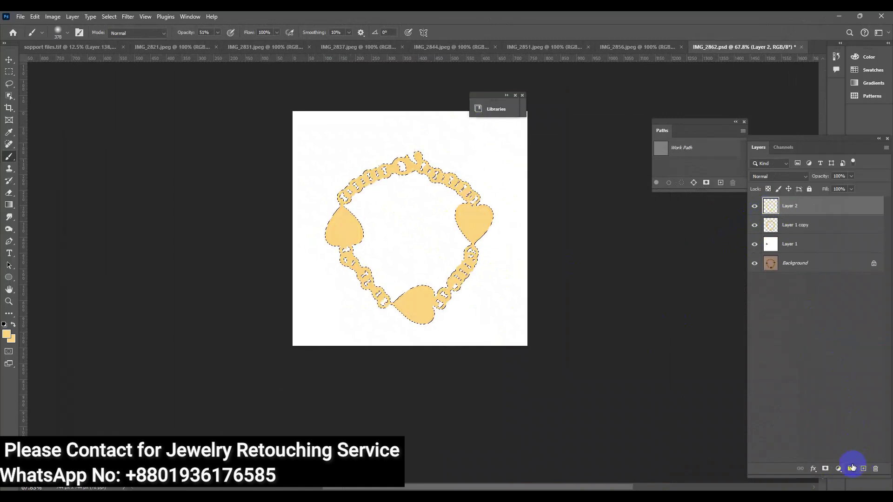
pyautogui.click(784, 176)
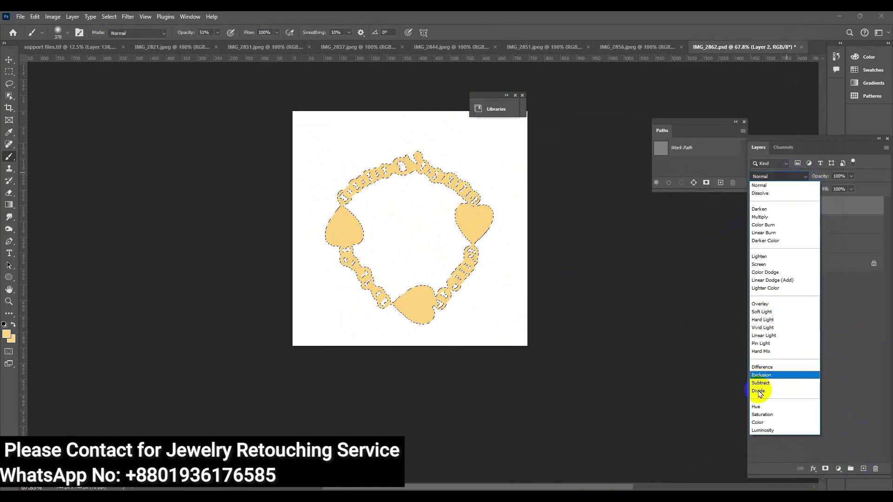
pyautogui.click(762, 421)
pyautogui.scroll(3, 508, 280)
pyautogui.hotkey('ctrl', 'e')
# - Toggle the original Background photo to compare it with the gold edit
pyautogui.keyDown('alt'); pyautogui.click(754, 244); pyautogui.keyUp('alt')
pyautogui.keyDown('alt'); pyautogui.click(755, 245); pyautogui.keyUp('alt')
pyautogui.keyDown('alt'); pyautogui.click(755, 244); pyautogui.keyUp('alt')
pyautogui.keyDown('alt'); pyautogui.click(755, 245); pyautogui.keyUp('alt')
pyautogui.keyDown('alt'); pyautogui.click(755, 245); pyautogui.keyUp('alt')
pyautogui.keyDown('alt'); pyautogui.click(755, 244); pyautogui.keyUp('alt')
pyautogui.keyDown('alt'); pyautogui.scroll(-3, 431, 288); pyautogui.keyUp('alt')
pyautogui.keyDown('alt'); pyautogui.scroll(-3, 431, 287); pyautogui.keyUp('alt')
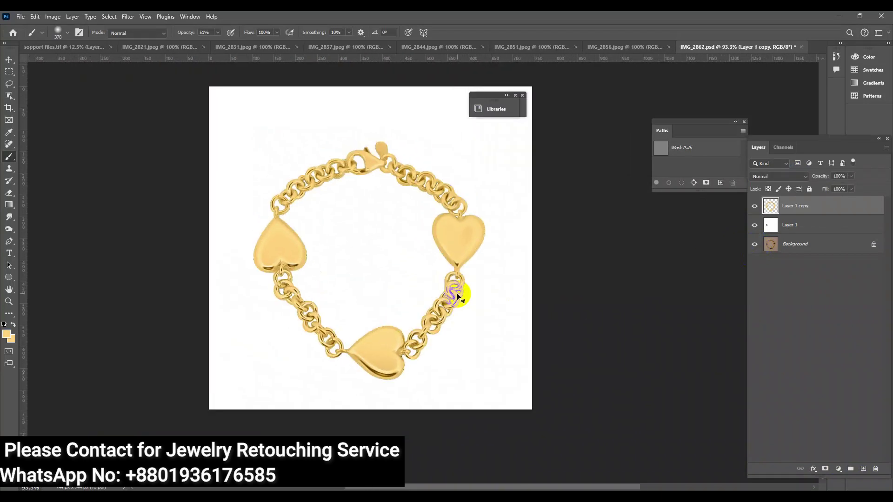
# - Duplicate Layer 1 copy and turn the lower copy into a black shadow layer
pyautogui.keyDown('alt'); pyautogui.scroll(1, 451, 301); pyautogui.keyUp('alt')
pyautogui.keyDown('alt'); pyautogui.scroll(1, 464, 307); pyautogui.keyUp('alt')
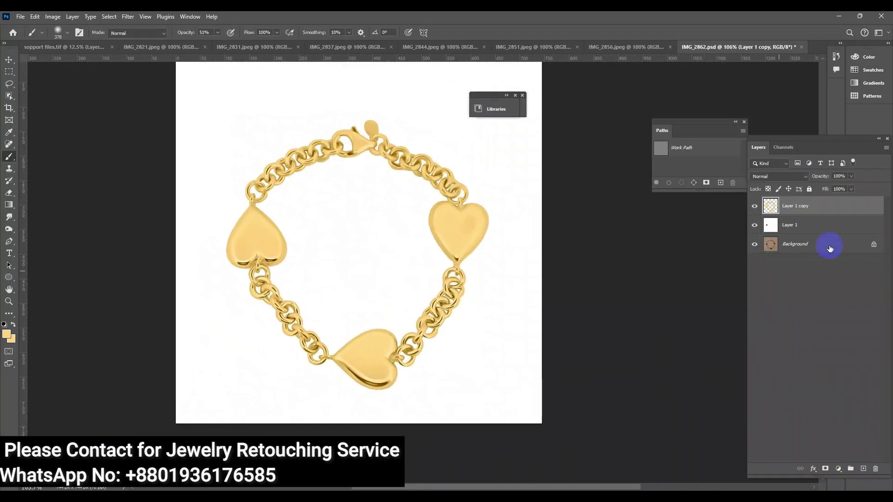
pyautogui.hotkey('ctrl', 'j')
pyautogui.click(810, 226)
pyautogui.hotkey('ctrl', 't')
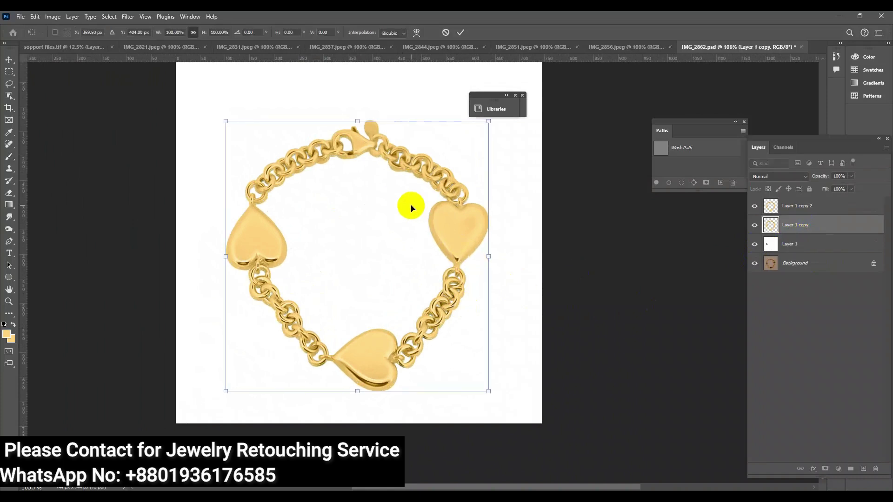
pyautogui.press('Return')
pyautogui.press('b')
pyautogui.press('d')
# - Apply a 0.9 px Gaussian Blur to the shadow layer
pyautogui.click(128, 17)
pyautogui.moveTo(133, 137)
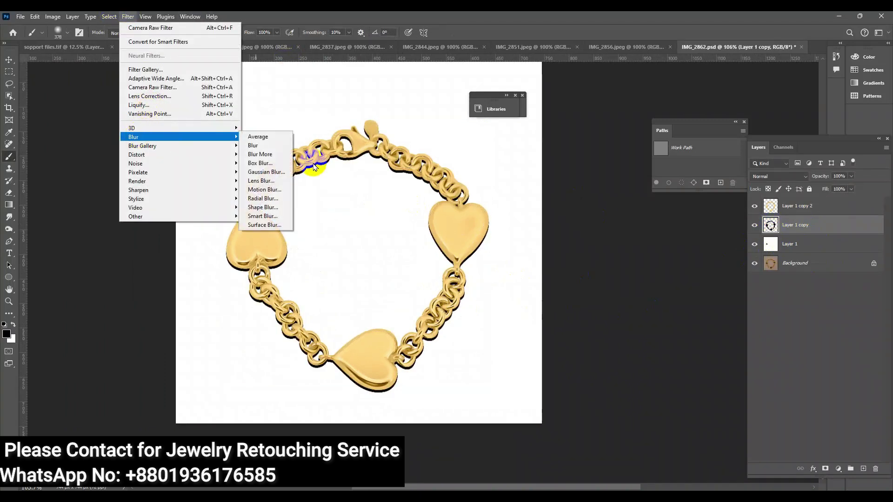
pyautogui.click(266, 171)
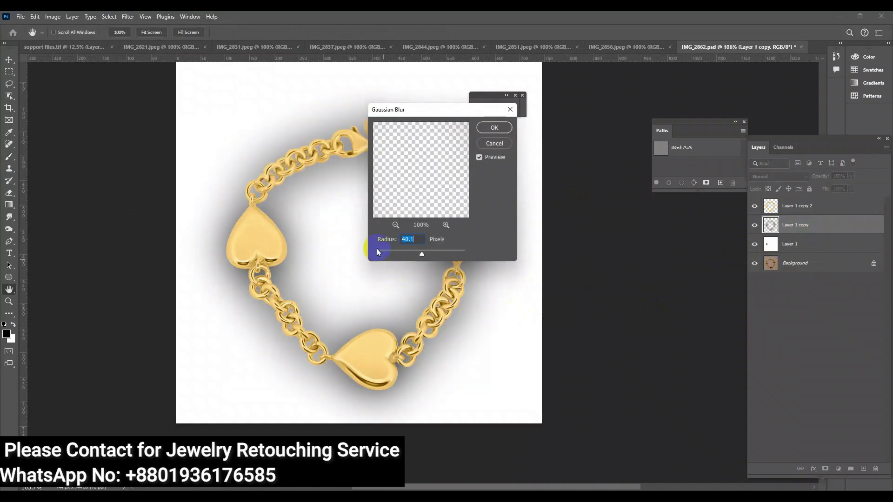
pyautogui.moveTo(381, 252); pyautogui.dragTo(381, 253)
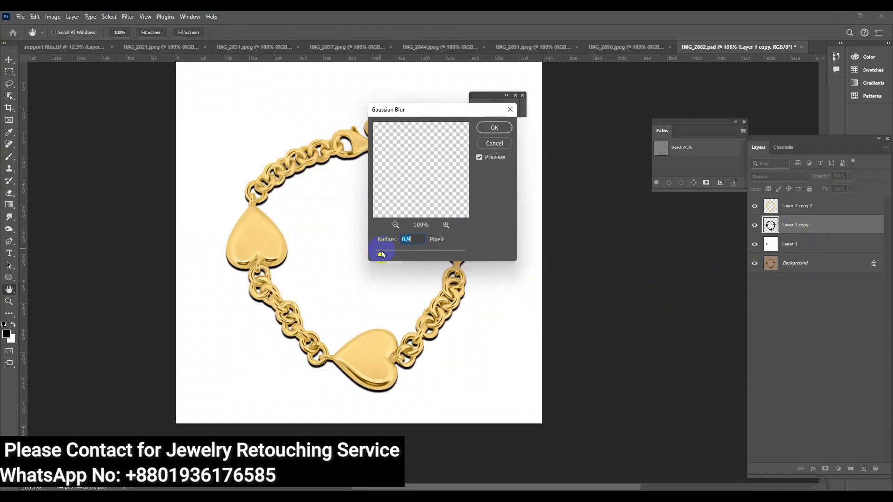
pyautogui.press('Return')
pyautogui.press('b')
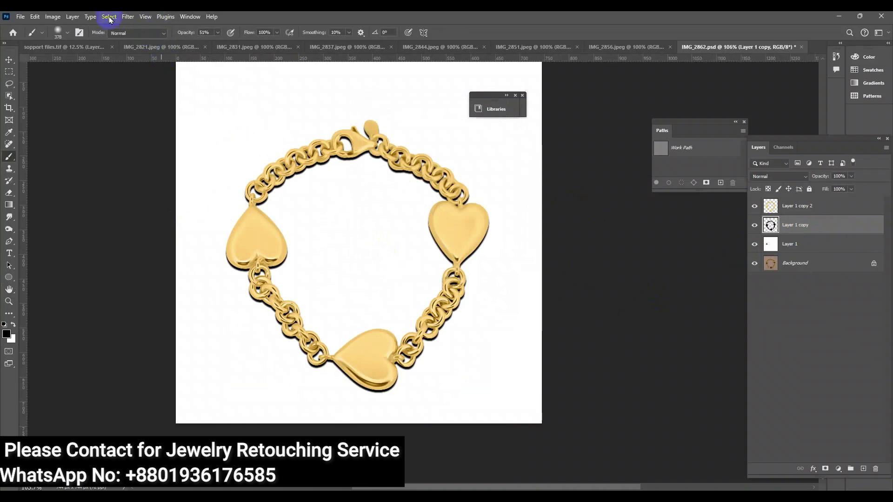
# - Apply a -90°, 10 px Motion Blur to the shadow and lower its fill to 16%
pyautogui.click(127, 17)
pyautogui.moveTo(178, 145)
pyautogui.click(265, 199)
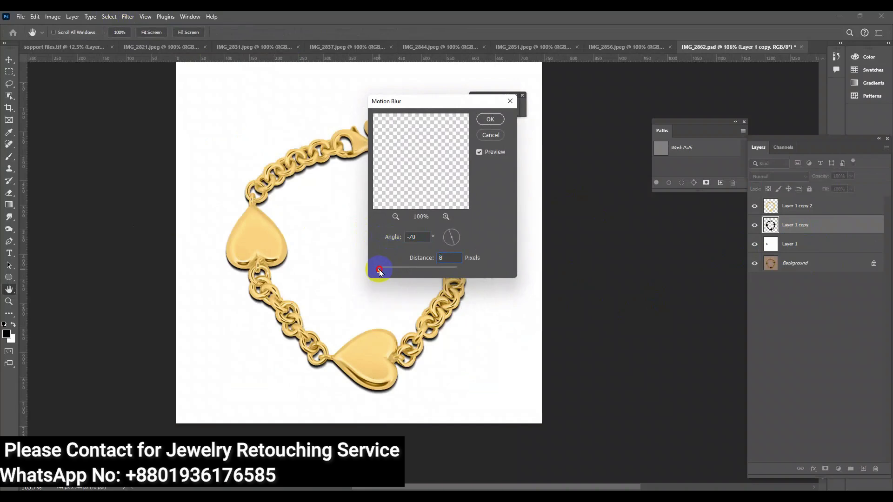
pyautogui.moveTo(380, 271); pyautogui.dragTo(380, 271)
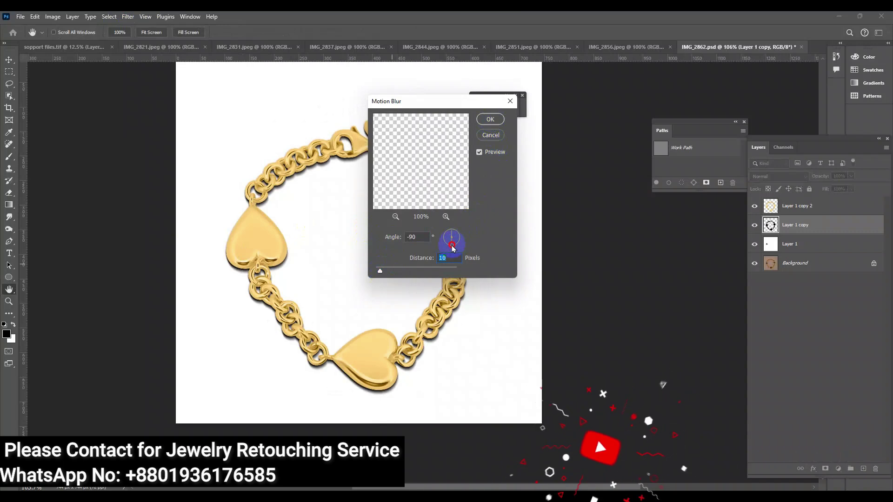
pyautogui.moveTo(455, 245); pyautogui.dragTo(452, 246)
pyautogui.click(490, 119)
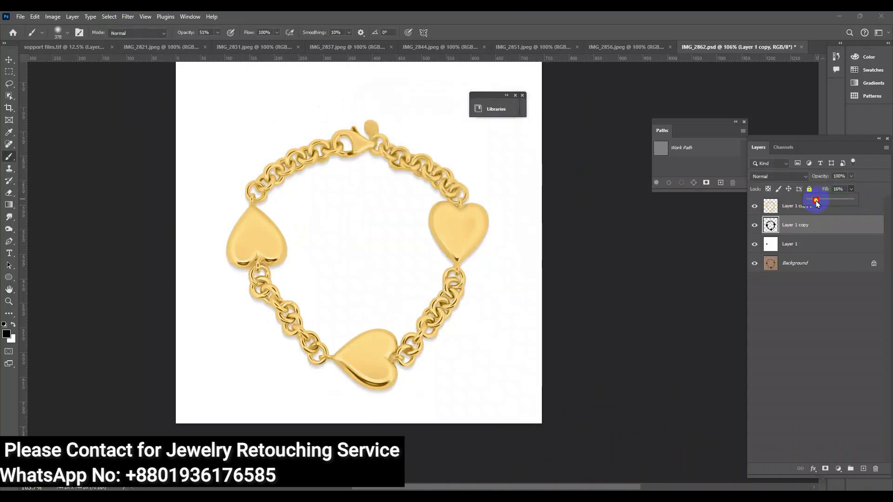
pyautogui.scroll(-5, 412, 291)
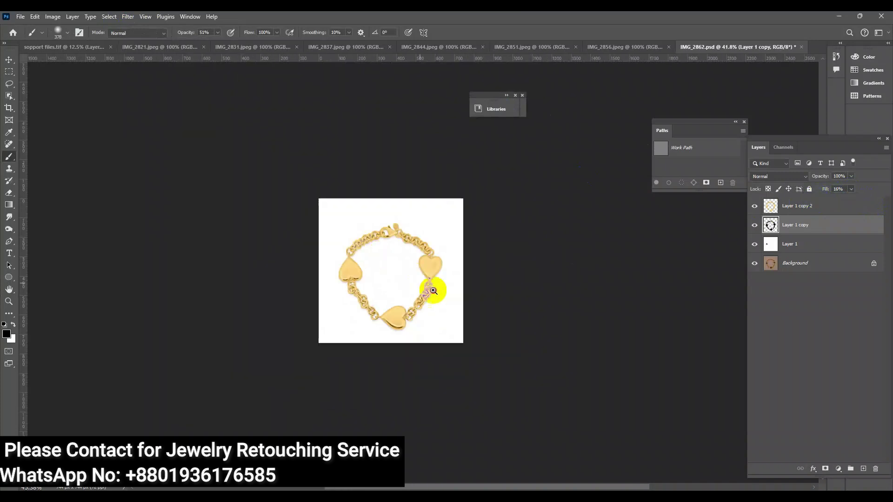
pyautogui.scroll(4, 435, 291)
pyautogui.scroll(4, 444, 288)
pyautogui.scroll(-5, 454, 291)
pyautogui.scroll(2, 404, 239)
pyautogui.scroll(2, 479, 328)
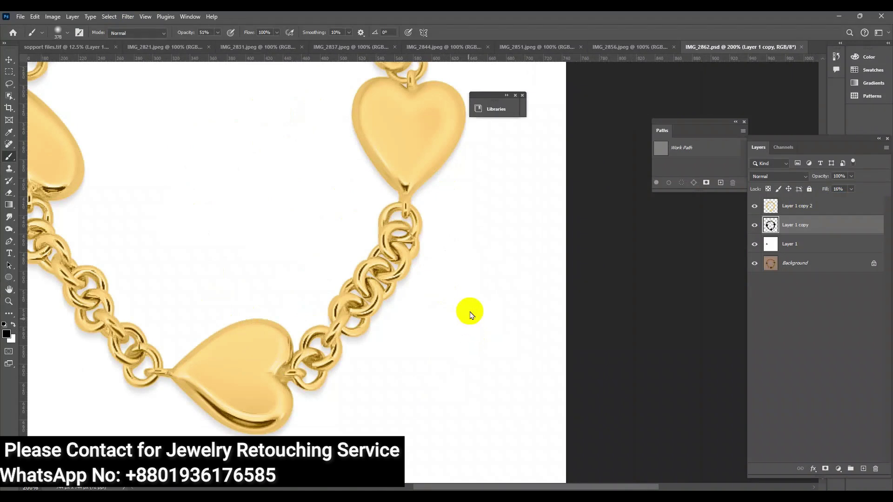
# - Create a new folder named Done photo-7 for the finished image
pyautogui.hotkey('ctrl', 'shift', 's')
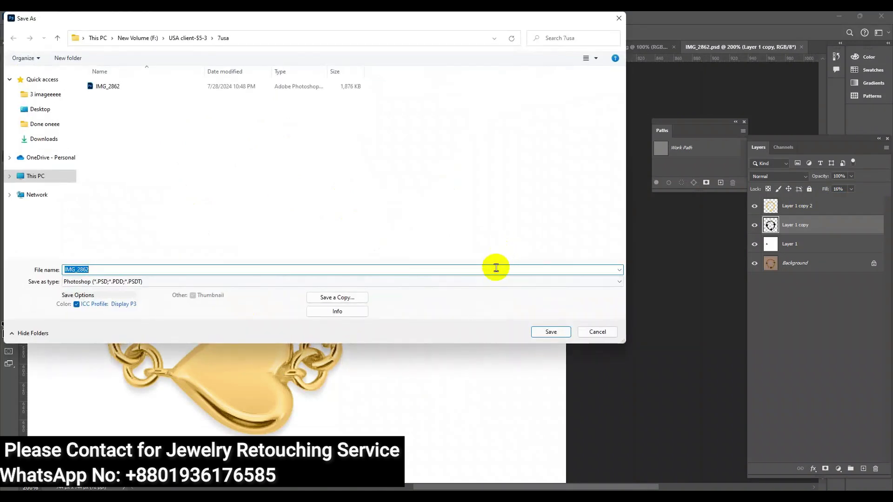
pyautogui.hotkey('ctrl', 'shift', 'n')
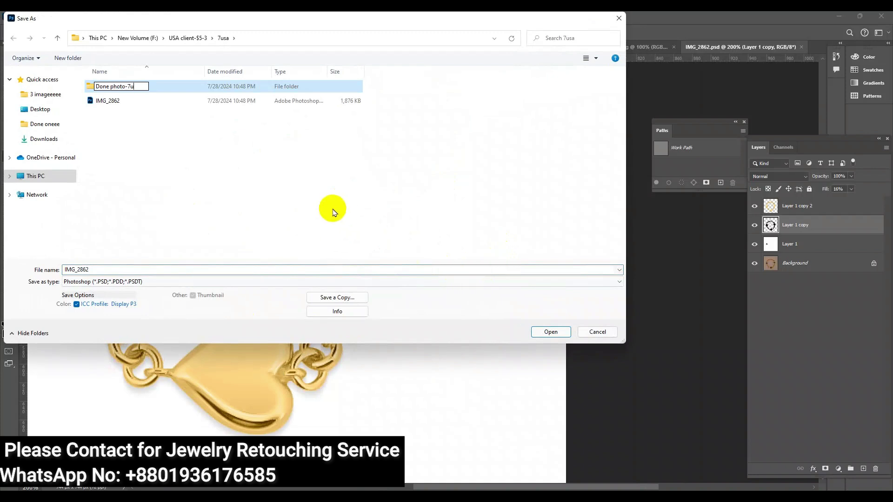
pyautogui.click(285, 280)
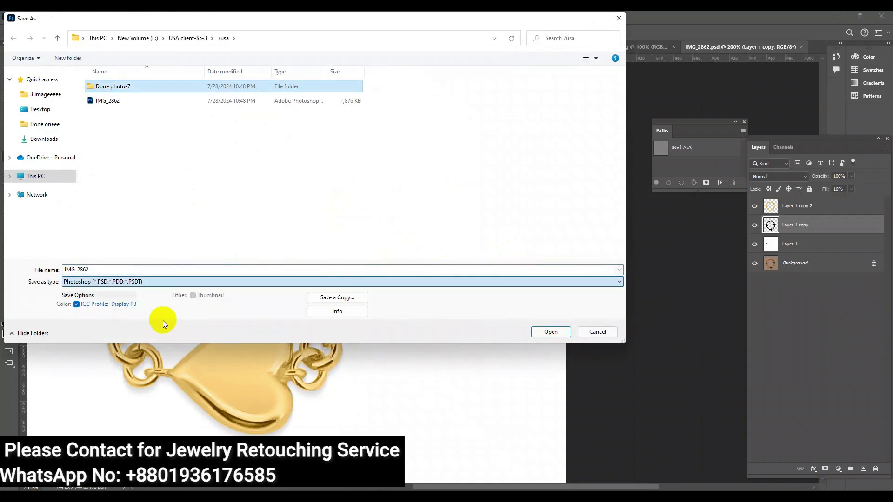
# - Save a JPEG copy named IMG_2862 copy into the Done photo-7 folder
pyautogui.click(193, 281)
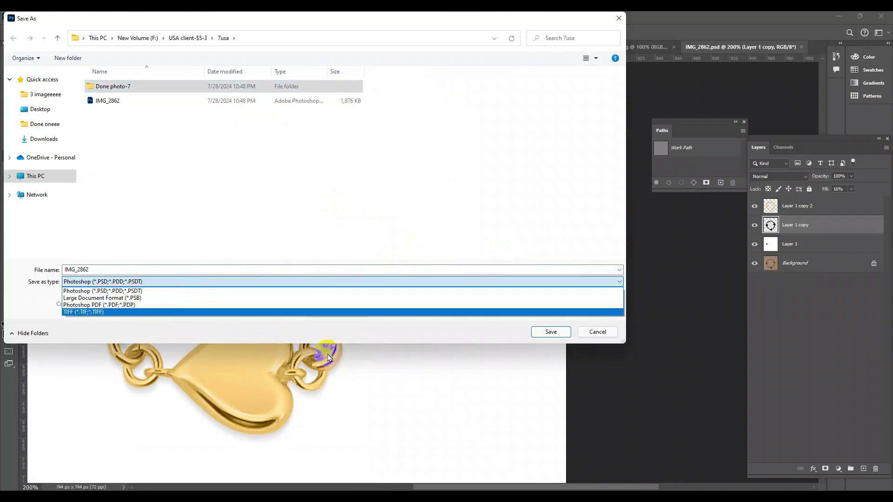
pyautogui.click(392, 321)
pyautogui.click(342, 297)
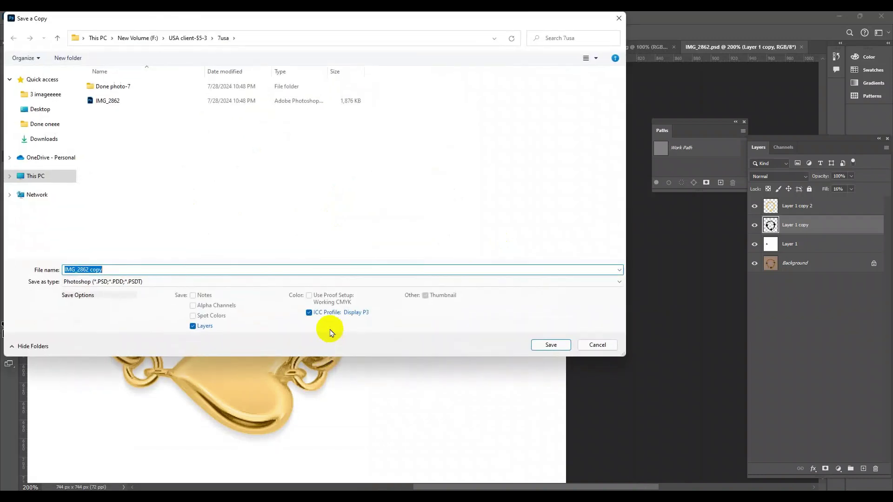
pyautogui.click(283, 284)
pyautogui.click(123, 353)
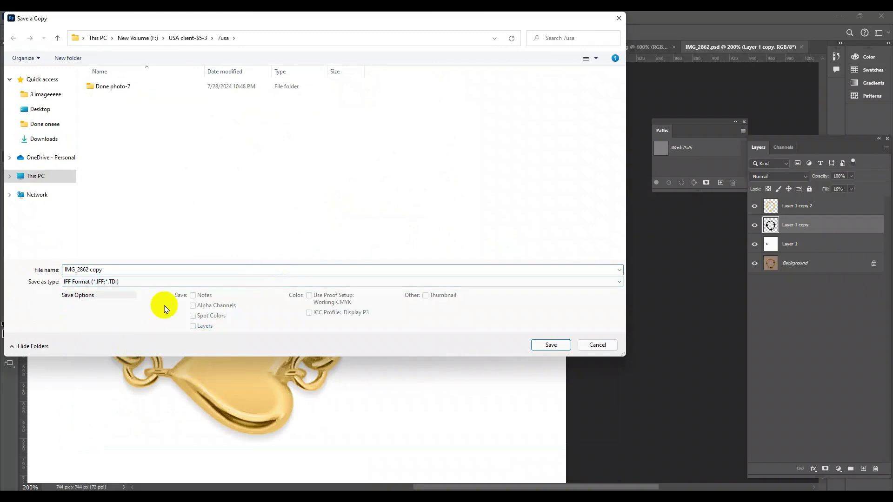
pyautogui.click(171, 283)
pyautogui.click(124, 351)
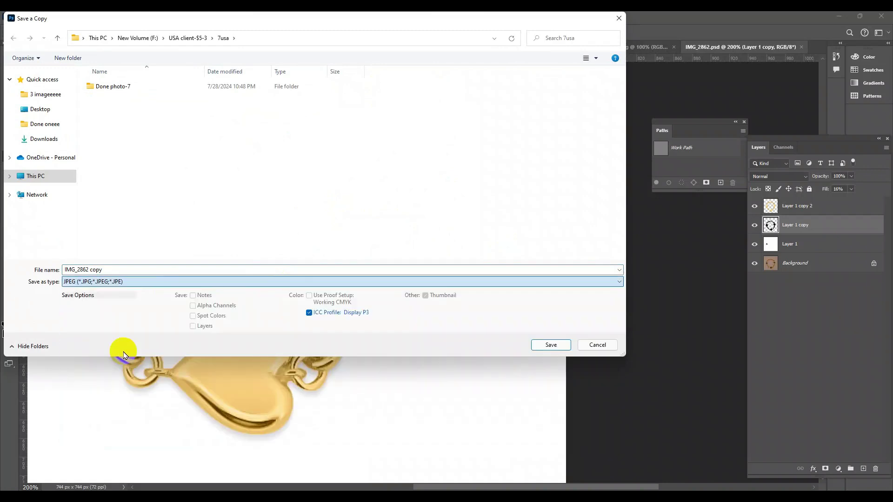
pyautogui.doubleClick(139, 87)
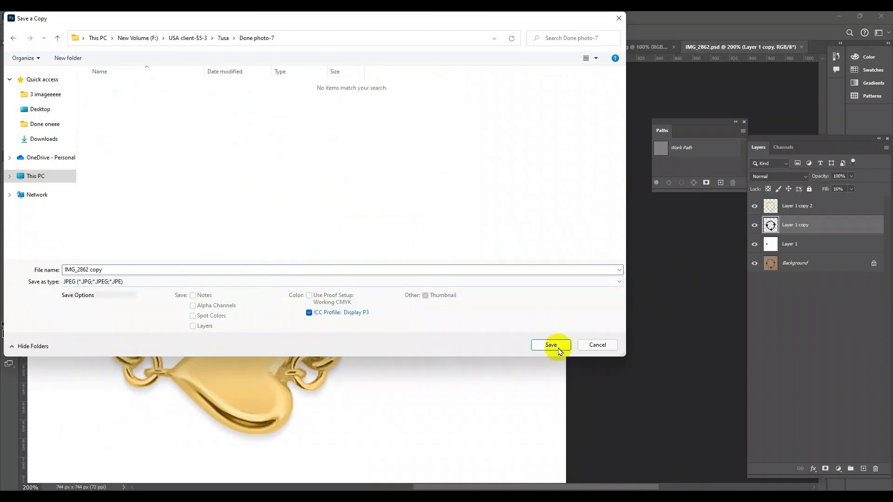
pyautogui.click(551, 344)
pyautogui.click(496, 133)
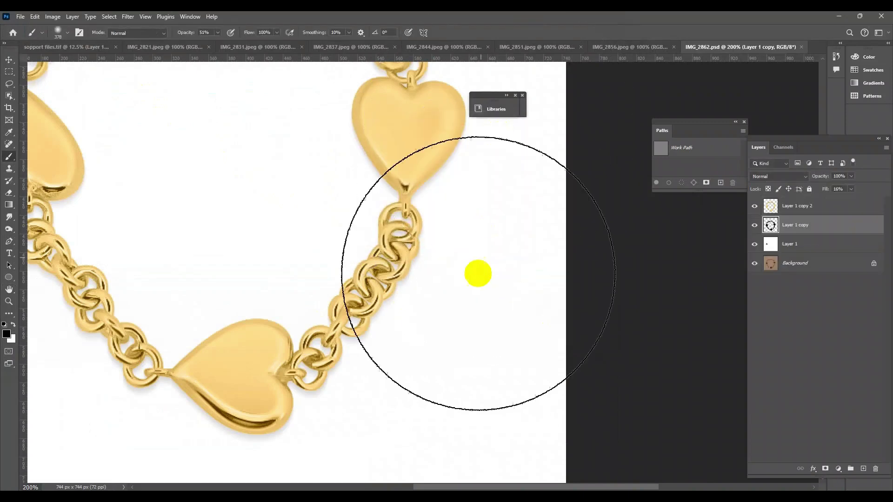
pyautogui.scroll(-5, 413, 201)
pyautogui.scroll(3, 457, 281)
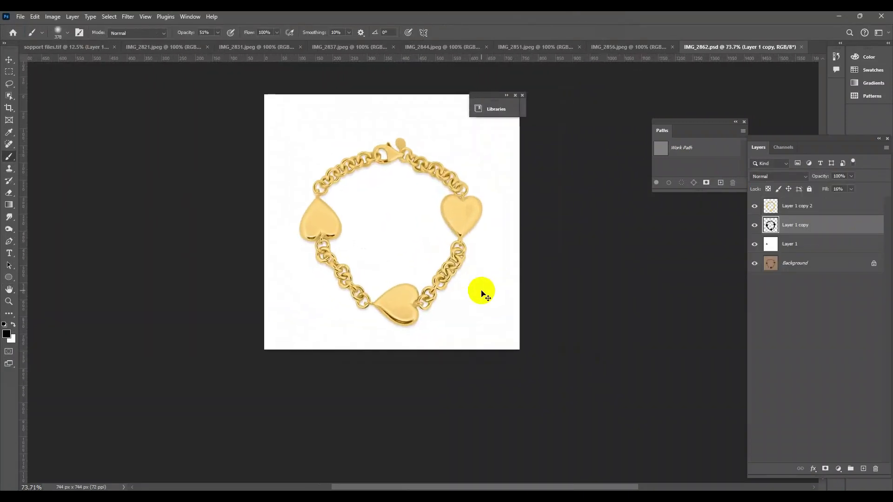
pyautogui.scroll(1, 482, 294)
pyautogui.scroll(2, 464, 302)
pyautogui.keyDown('alt'); pyautogui.click(753, 264); pyautogui.keyUp('alt')
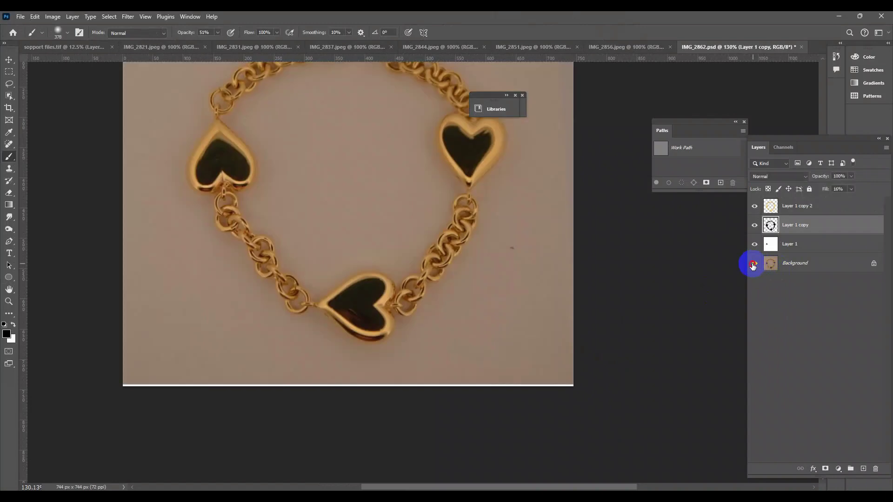
pyautogui.scroll(-3, 449, 243)
pyautogui.scroll(2, 479, 283)
pyautogui.scroll(1, 479, 283)
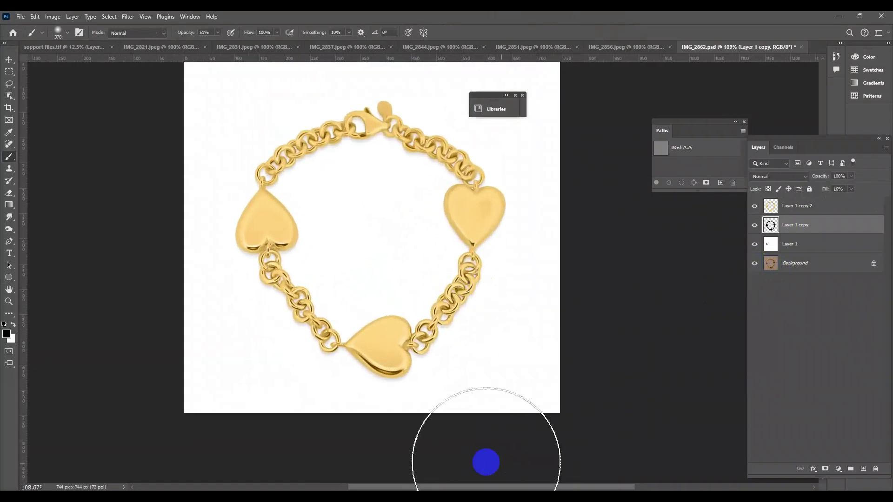